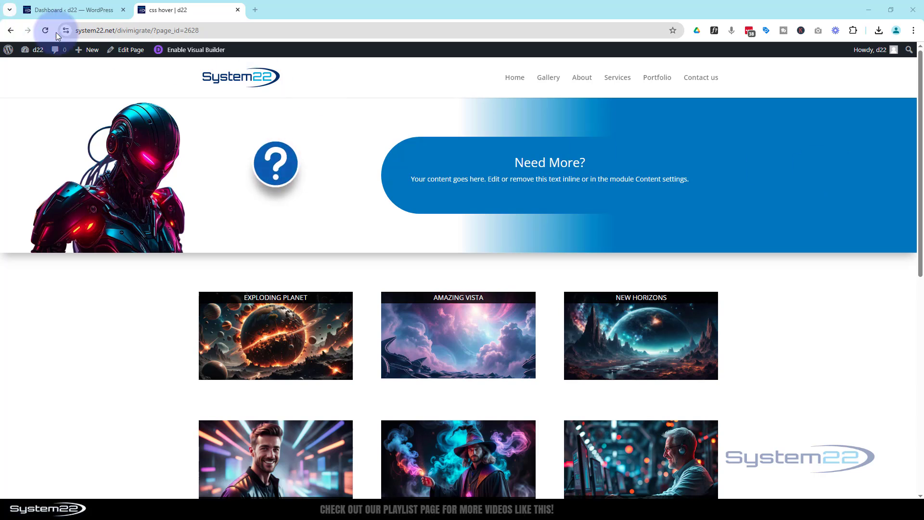
- Create a new page in a separate browser tab and title it "Background"
{"action": "mouse_move", "coordinate": [84, 53]}
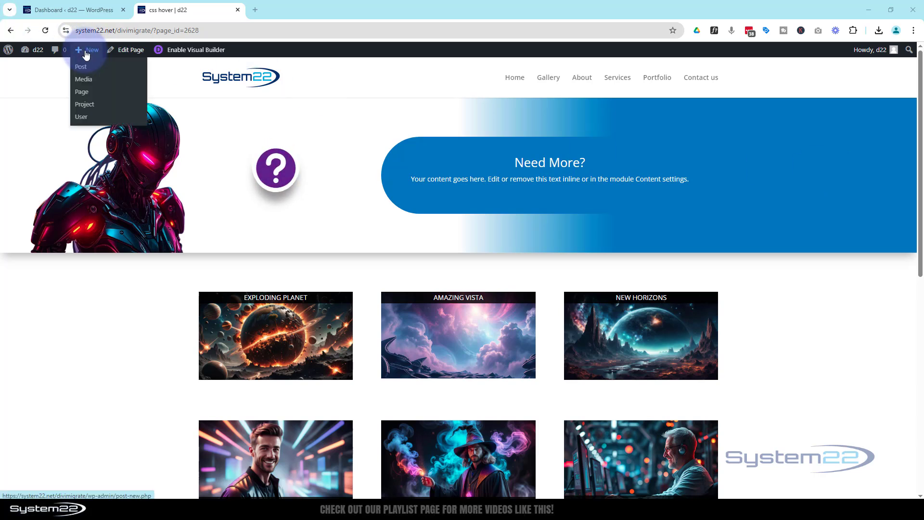
{"action": "left_click", "coordinate": [83, 93], "text": "ctrl"}
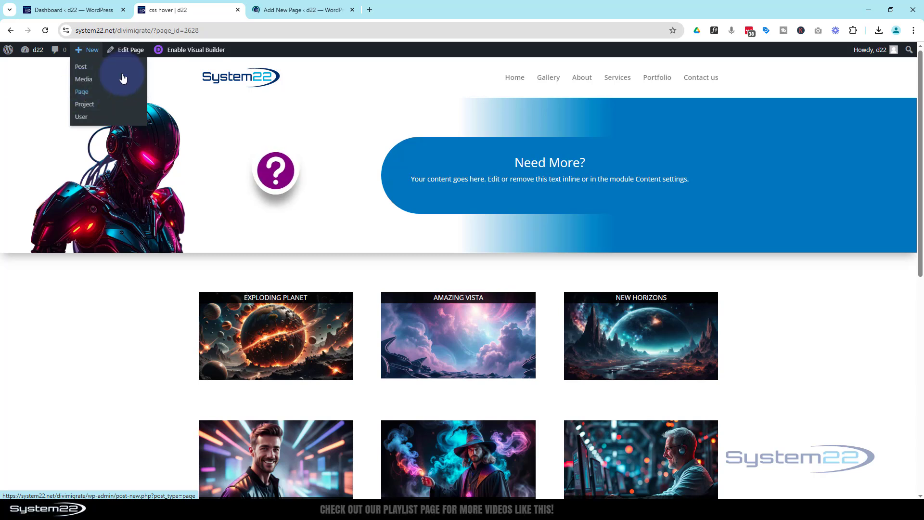
{"action": "left_click", "coordinate": [313, 9]}
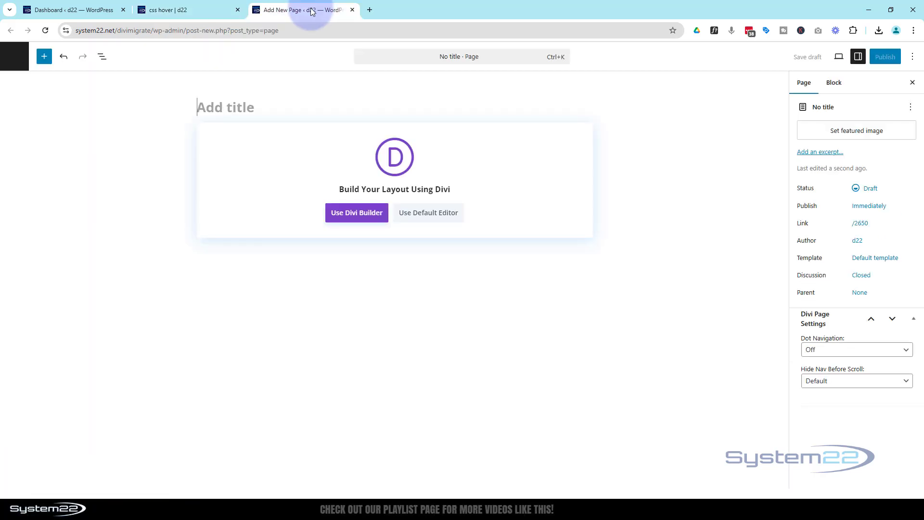
{"action": "type", "text": "Background"}
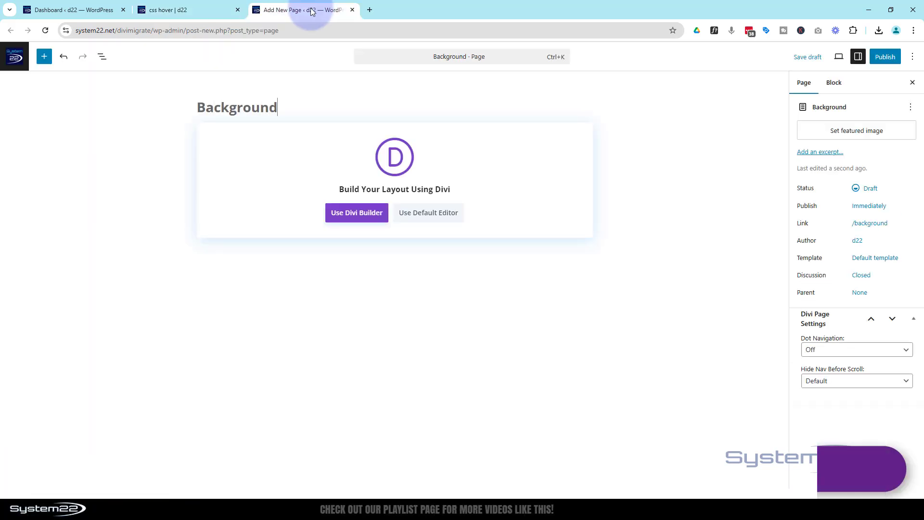
- Start building the page from scratch with Divi Builder and insert a two-column row split two-fifths and three-fifths
{"action": "left_click", "coordinate": [345, 215]}
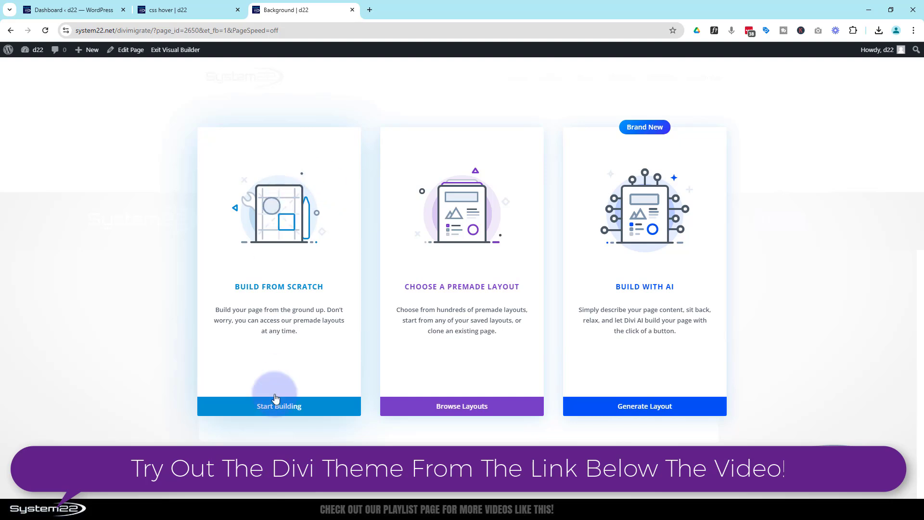
{"action": "left_click", "coordinate": [281, 407]}
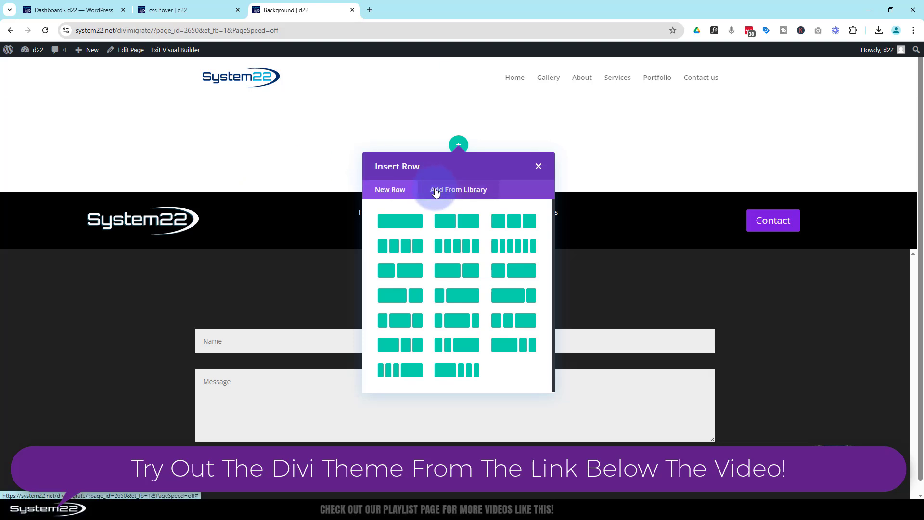
{"action": "left_click", "coordinate": [209, 10]}
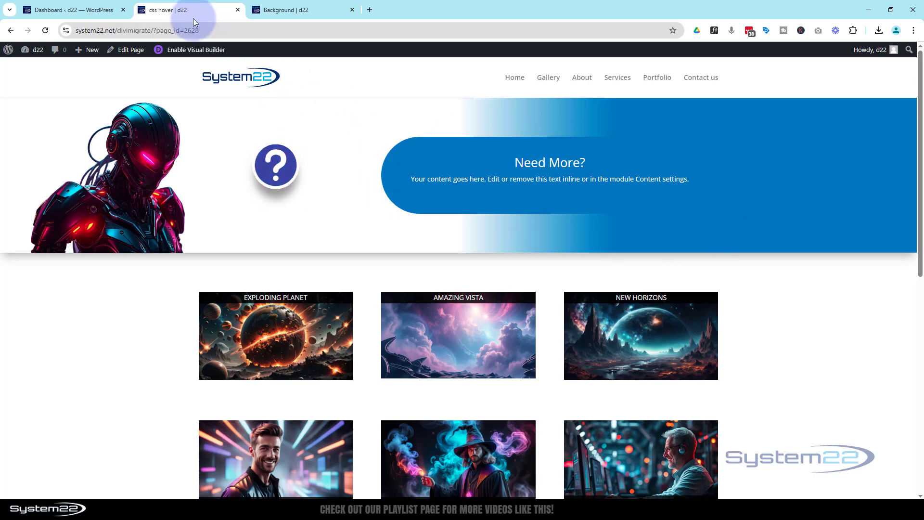
{"action": "left_click", "coordinate": [281, 13]}
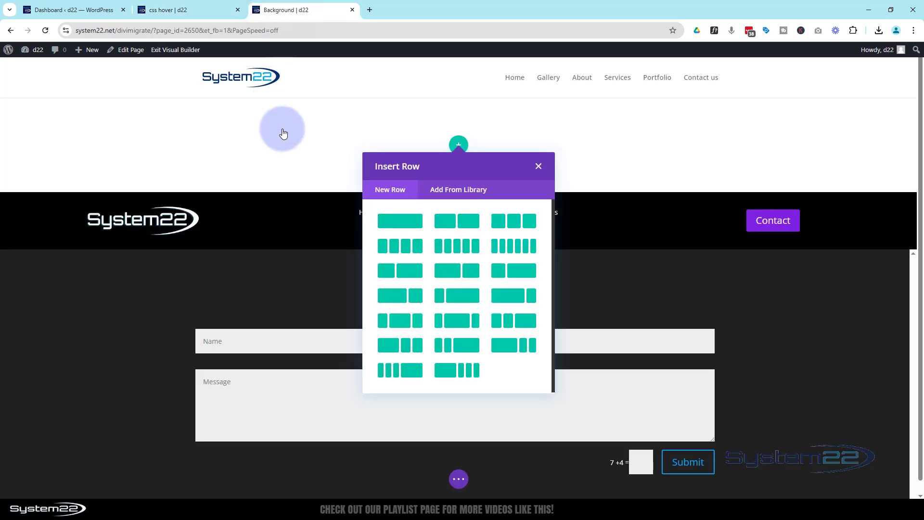
{"action": "left_click", "coordinate": [404, 274]}
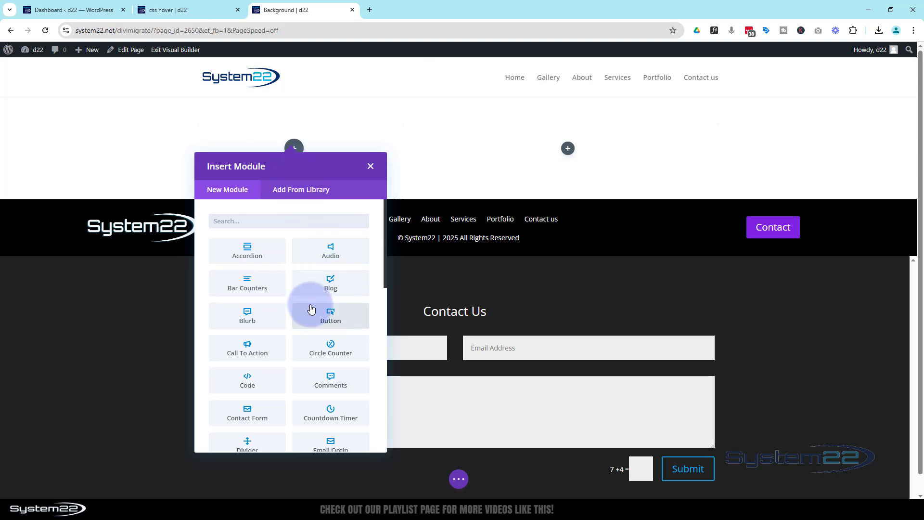
- Add an Icon module to the narrower column and choose the solid circled question mark, searching the icons for "ques"
{"action": "scroll", "coordinate": [312, 307], "scroll_direction": "down", "scroll_amount": 2}
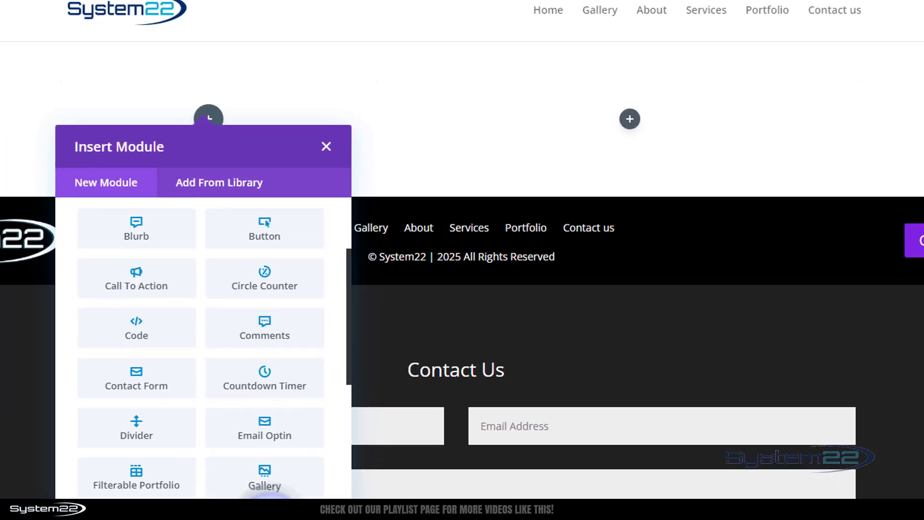
{"action": "left_click", "coordinate": [330, 414]}
{"action": "left_click", "coordinate": [678, 222]}
{"action": "type", "text": "ques"}
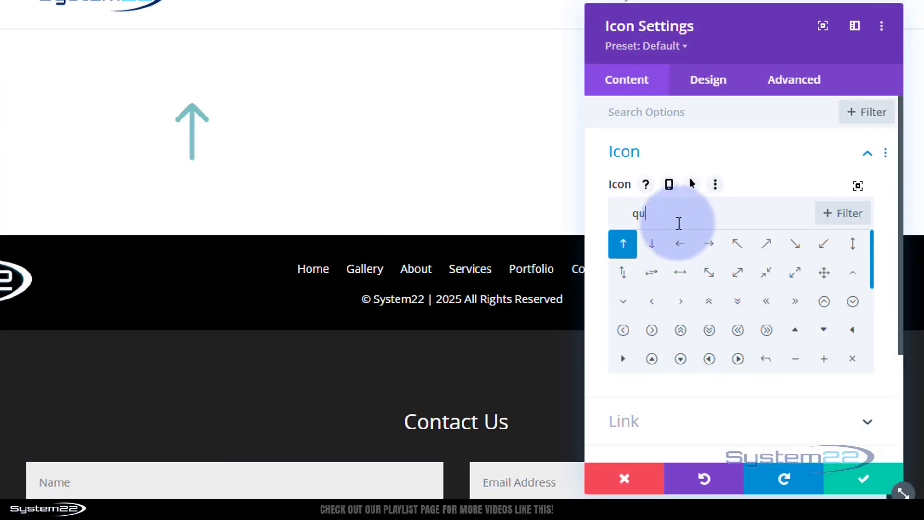
{"action": "left_click", "coordinate": [680, 248]}
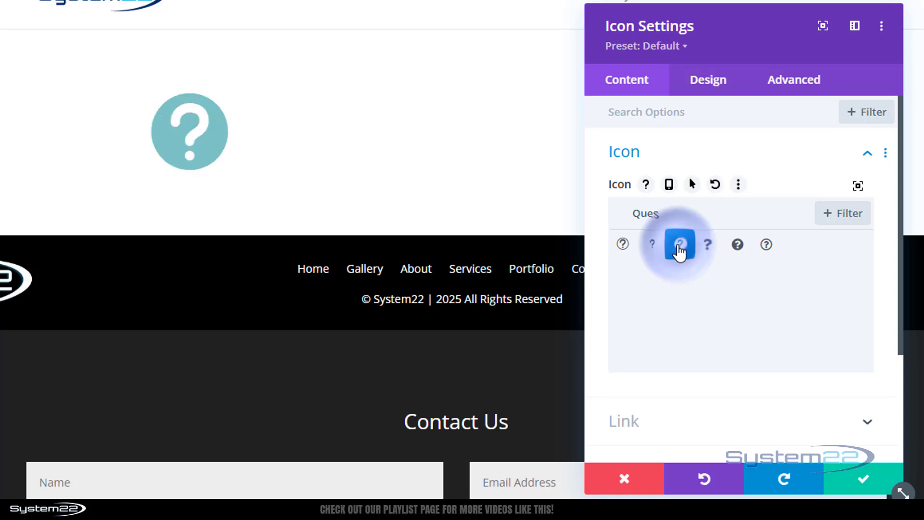
- Set the question mark icon's color to the saved blue
{"action": "left_click", "coordinate": [713, 86]}
{"action": "left_click", "coordinate": [769, 260]}
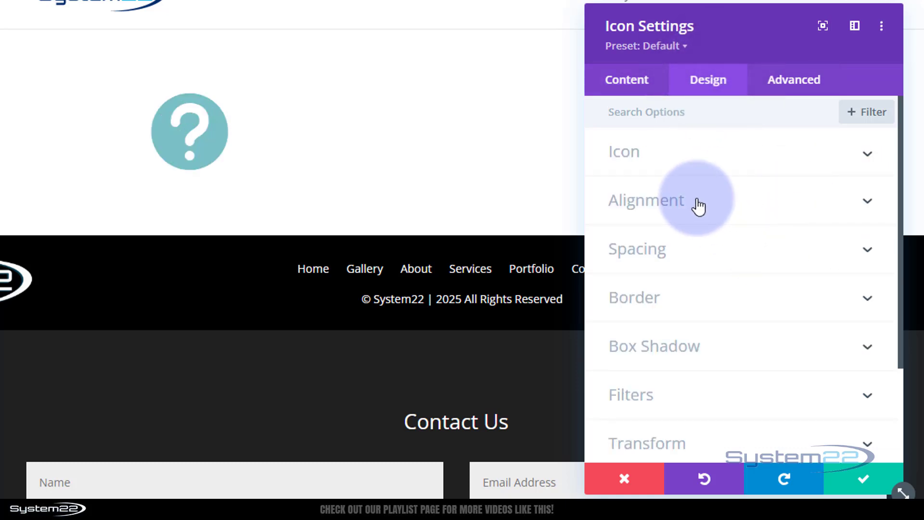
{"action": "left_click", "coordinate": [697, 165]}
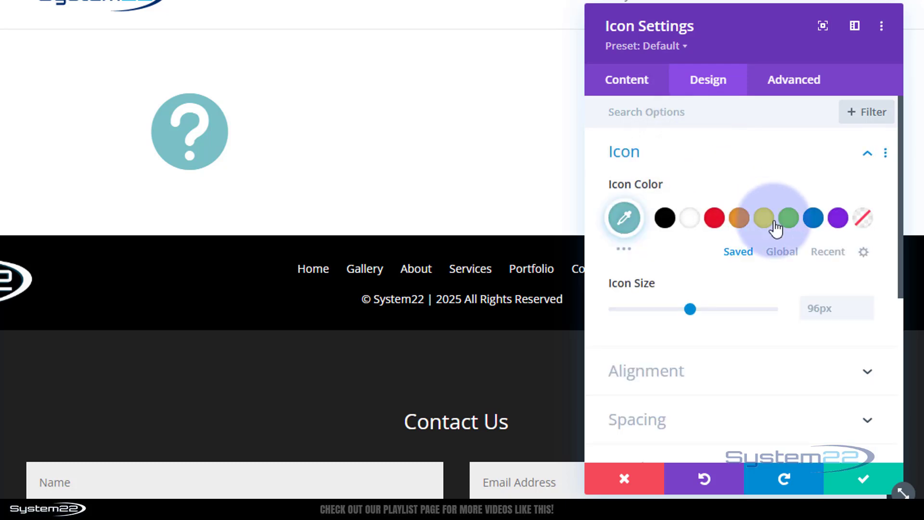
{"action": "left_click", "coordinate": [813, 218]}
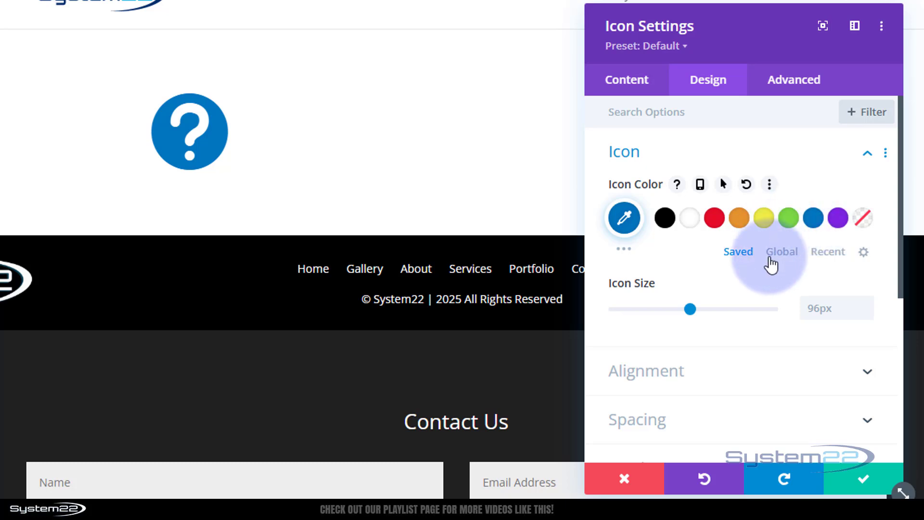
- Give the icon a 1px border in white (#ffffff)
{"action": "scroll", "coordinate": [770, 255], "scroll_direction": "down", "scroll_amount": 3}
{"action": "left_click", "coordinate": [755, 314]}
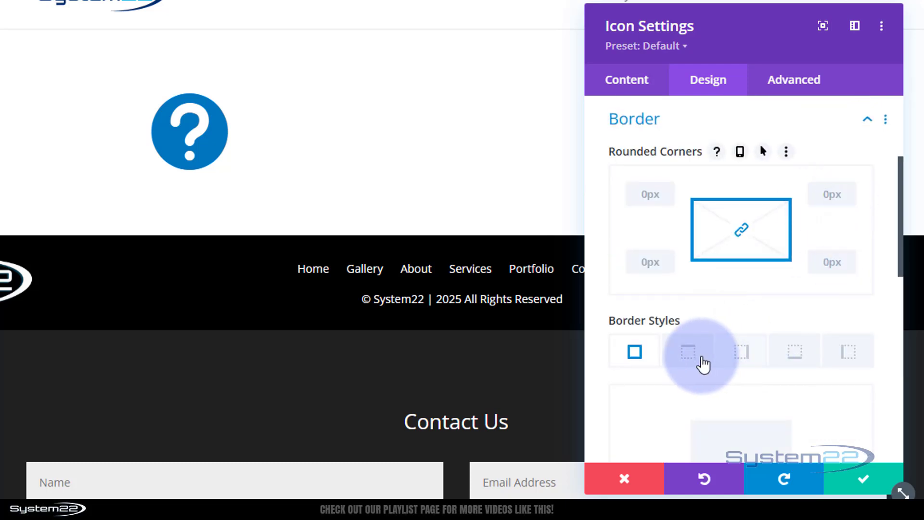
{"action": "scroll", "coordinate": [653, 309], "scroll_direction": "down", "scroll_amount": 4}
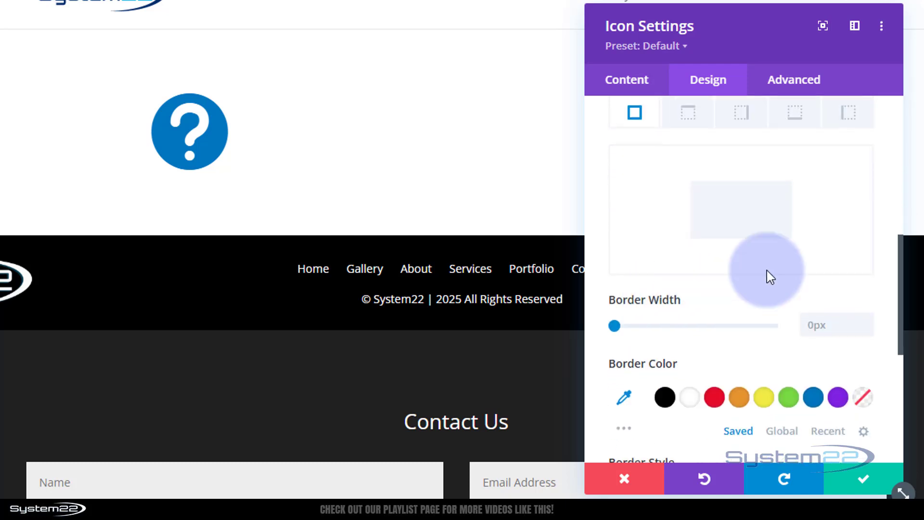
{"action": "left_click", "coordinate": [864, 318]}
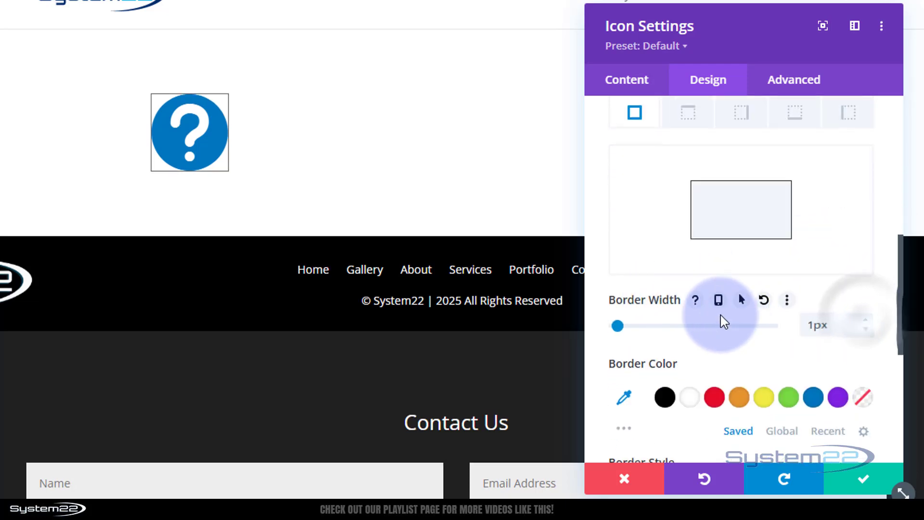
{"action": "left_click", "coordinate": [691, 403]}
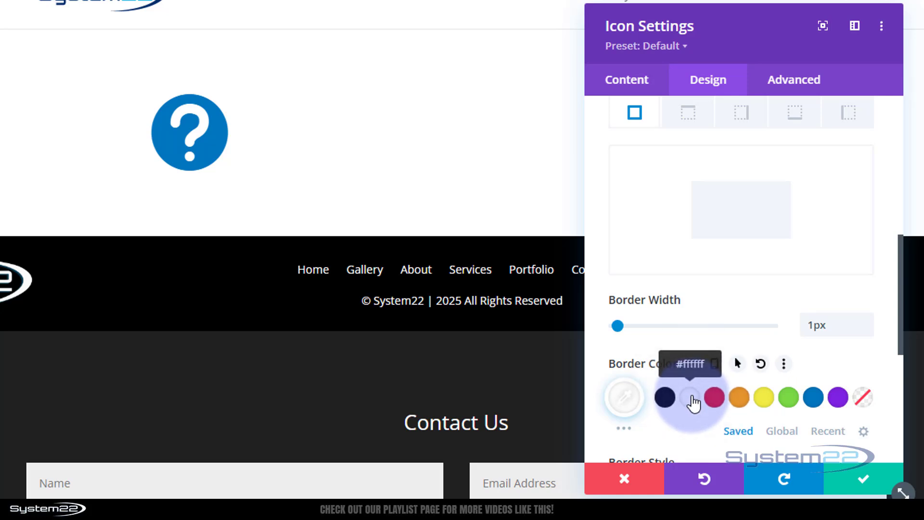
- Apply the box shadow preset that falls beneath the element to the icon
{"action": "scroll", "coordinate": [697, 380], "scroll_direction": "down", "scroll_amount": 6}
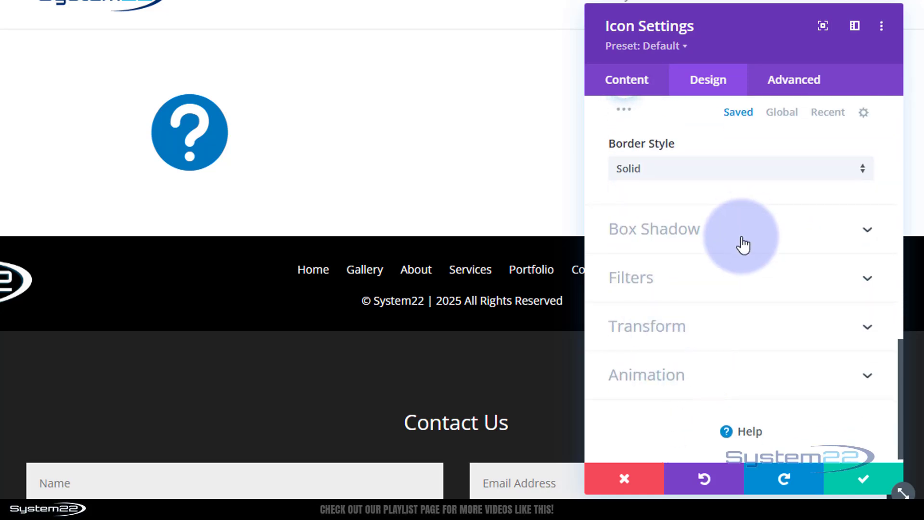
{"action": "left_click", "coordinate": [743, 244]}
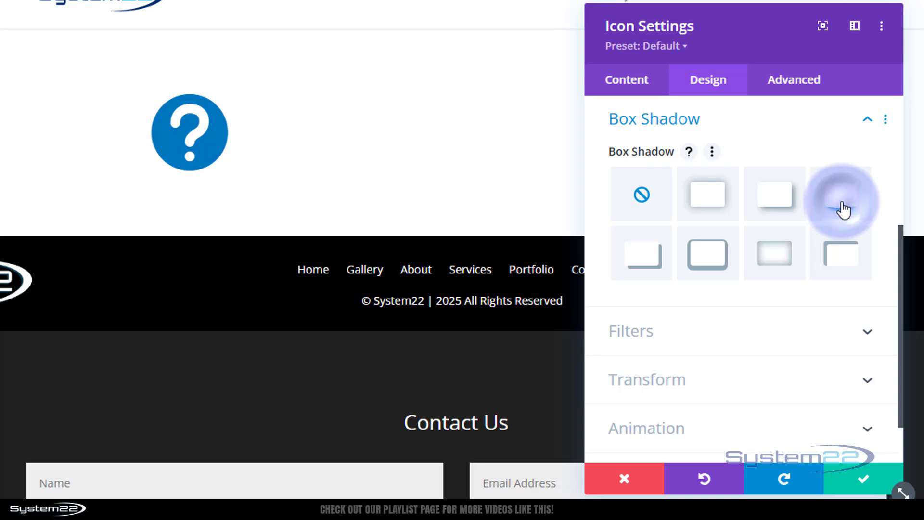
{"action": "left_click", "coordinate": [843, 210]}
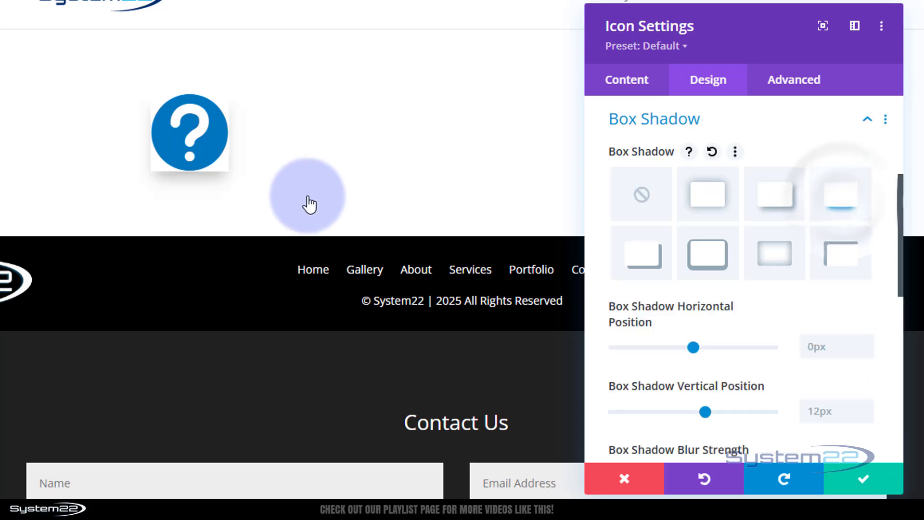
- Round all four corners of the icon's border to 50% and save the icon settings
{"action": "left_click", "coordinate": [658, 197]}
{"action": "left_click", "coordinate": [672, 198]}
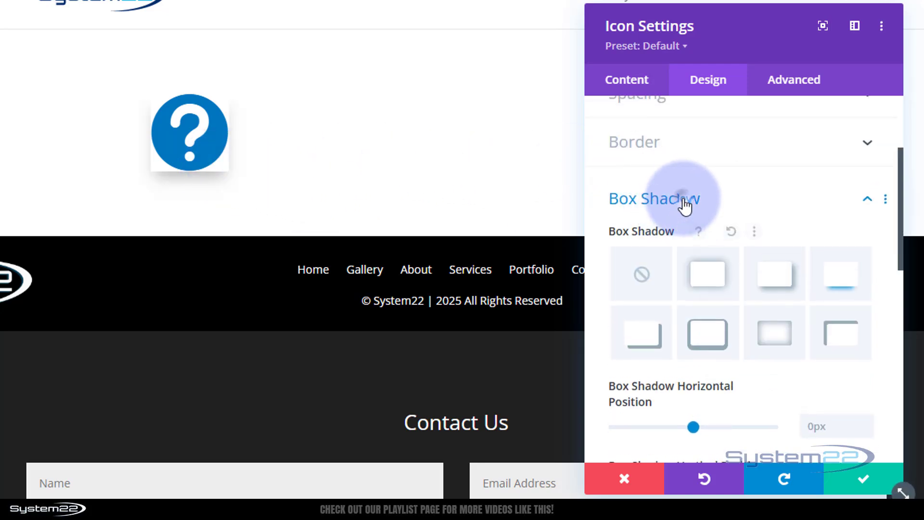
{"action": "left_click", "coordinate": [689, 195]}
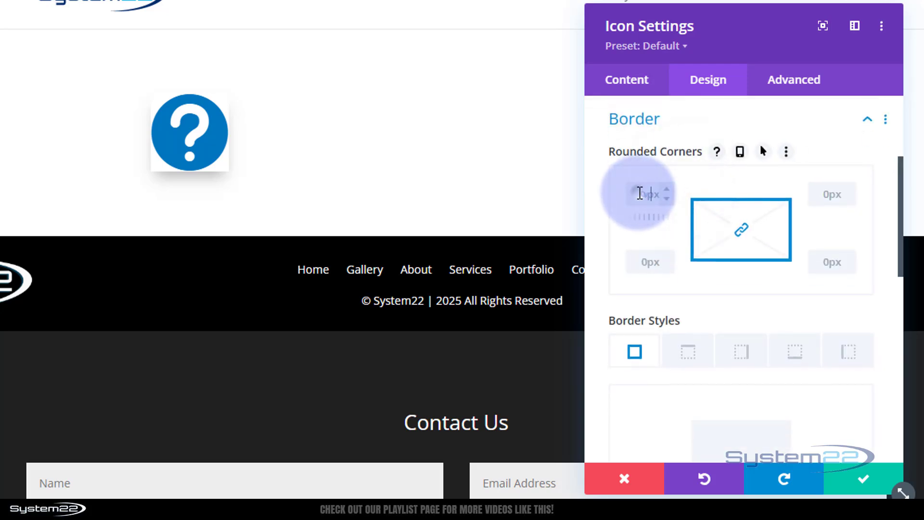
{"action": "type", "text": "50%"}
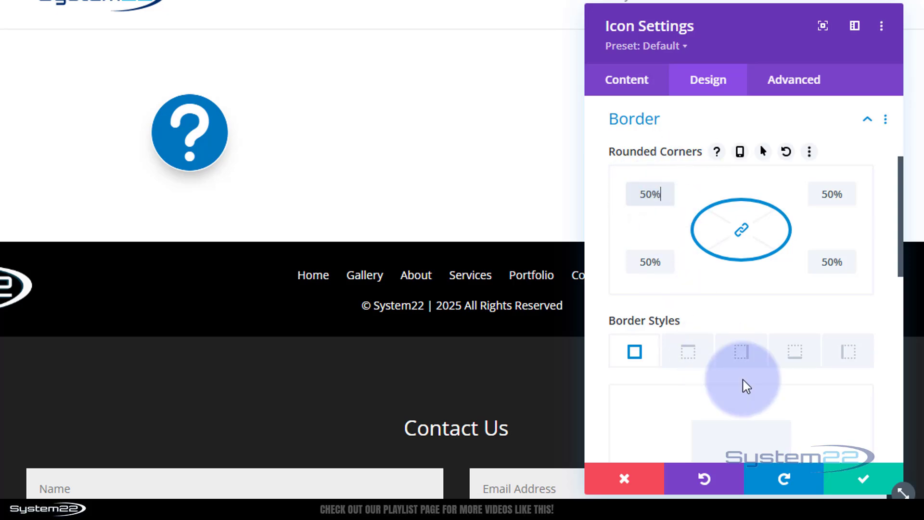
{"action": "left_click", "coordinate": [873, 476]}
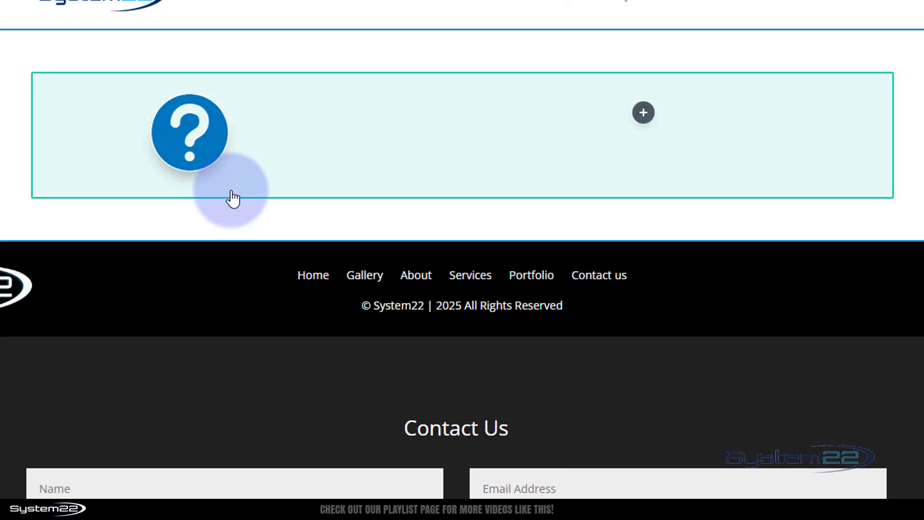
- Check the reference banner on the css hover page and insert a Call To Action module in the wider column
{"action": "left_click", "coordinate": [645, 115]}
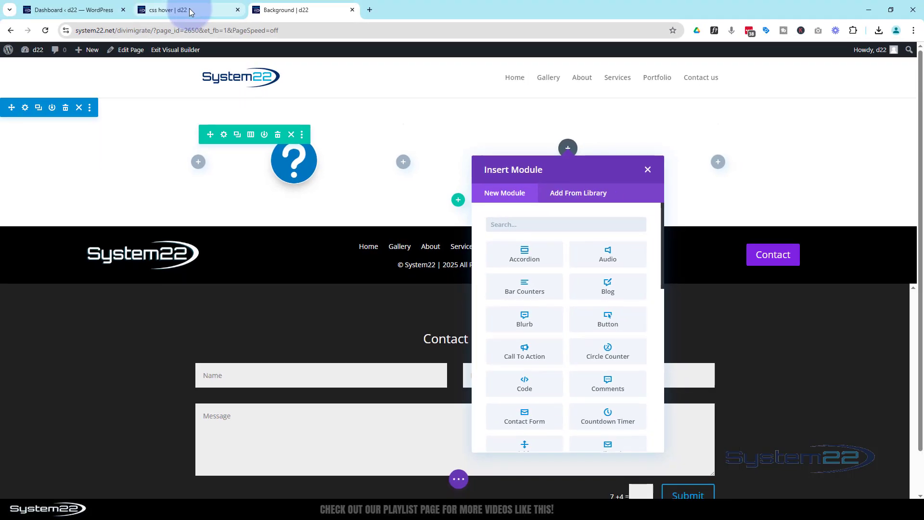
{"action": "left_click", "coordinate": [189, 10]}
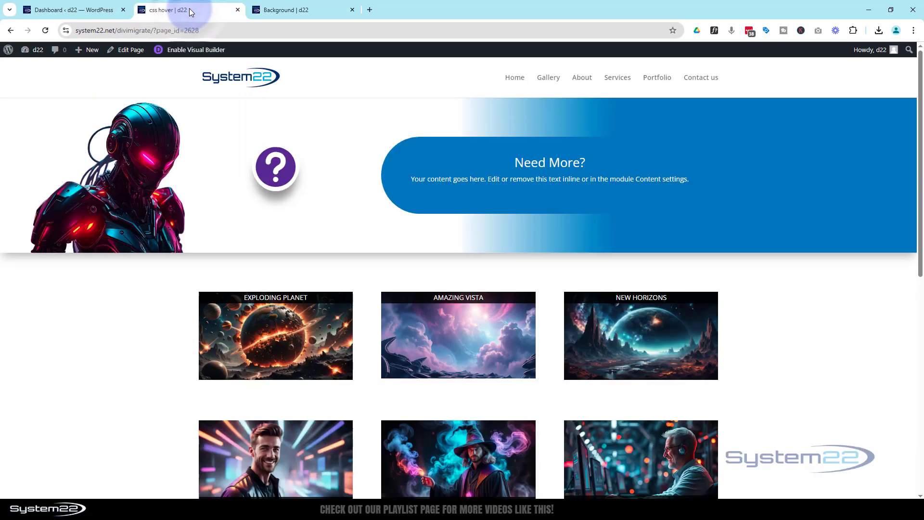
{"action": "left_click", "coordinate": [308, 10]}
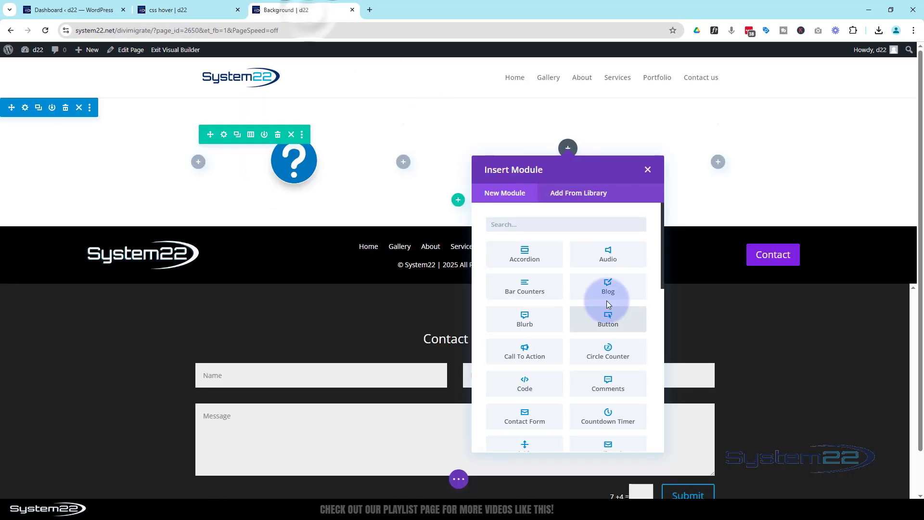
{"action": "scroll", "coordinate": [608, 302], "scroll_direction": "down", "scroll_amount": 3}
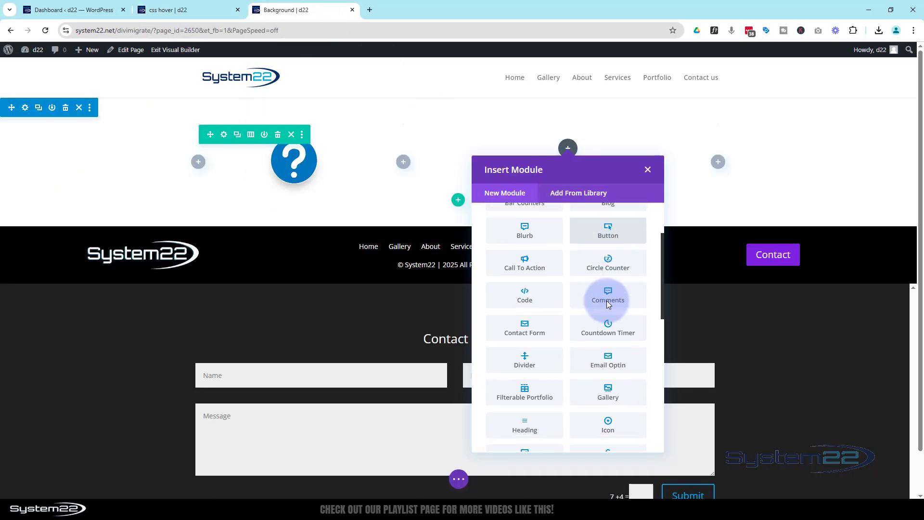
{"action": "left_click", "coordinate": [535, 262]}
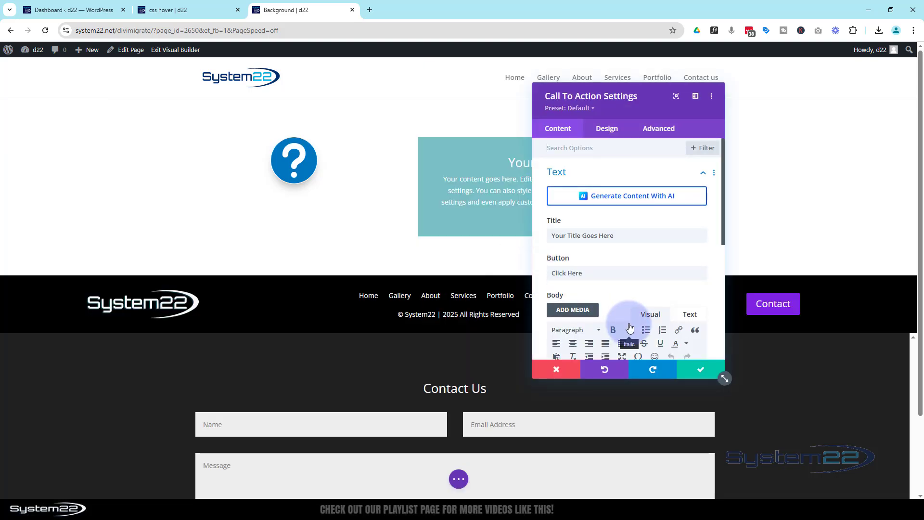
- Title the call to action "Need Mor Information" and move its settings dialog off the module preview
{"action": "left_click_drag", "start_coordinate": [620, 236], "coordinate": [527, 237]}
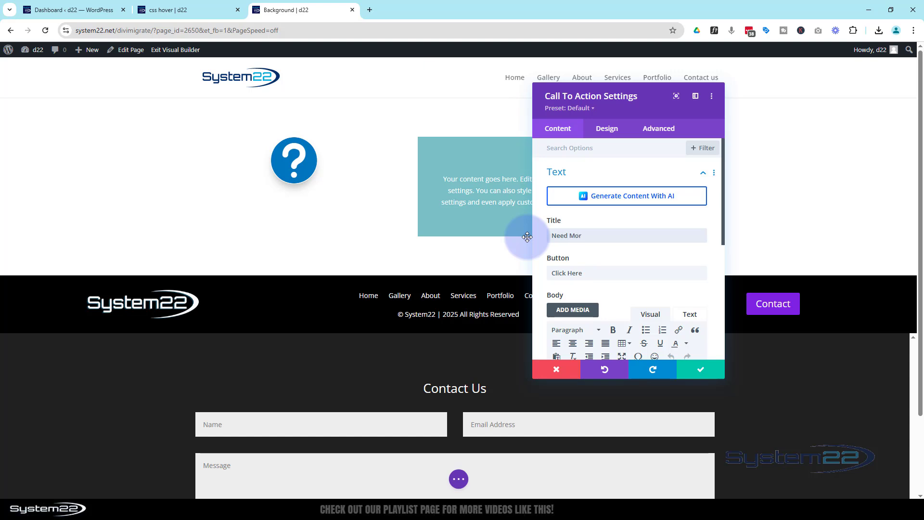
{"action": "type", "text": "tion"}
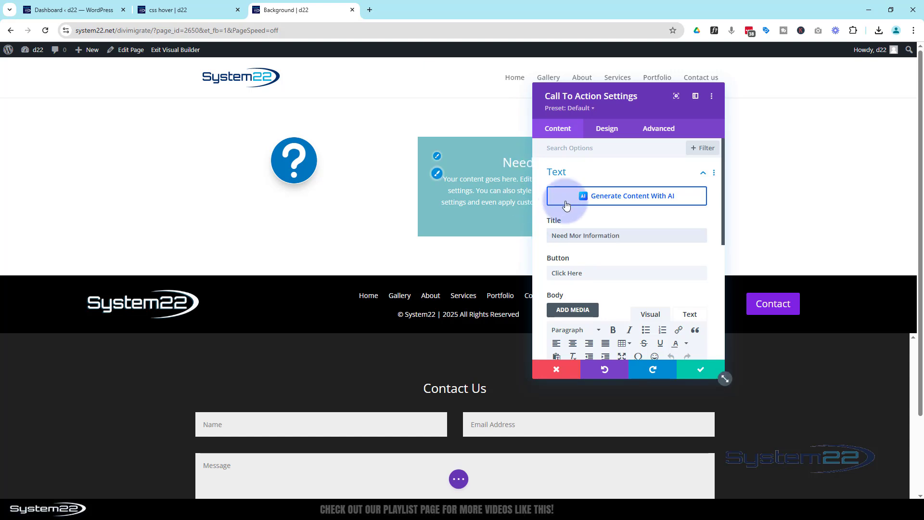
{"action": "left_click_drag", "start_coordinate": [643, 115], "coordinate": [179, 123]}
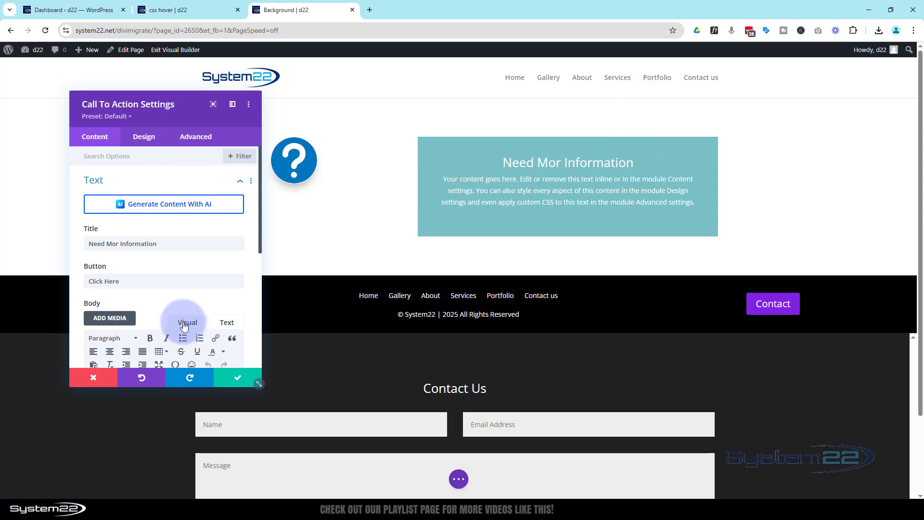
{"action": "scroll", "coordinate": [182, 265], "scroll_direction": "down", "scroll_amount": 3}
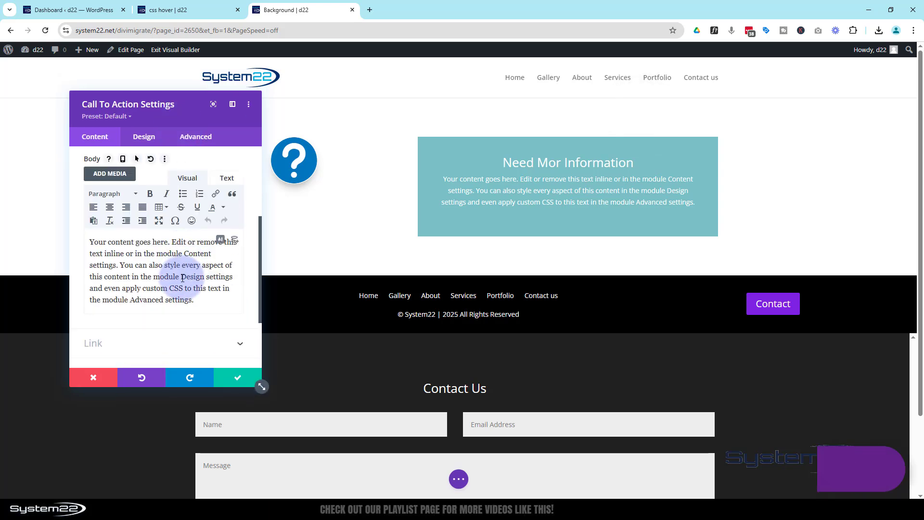
- Delete the last sentence of the call to action's body text and set the module's background to the saved blue
{"action": "left_click_drag", "start_coordinate": [139, 272], "coordinate": [206, 299]}
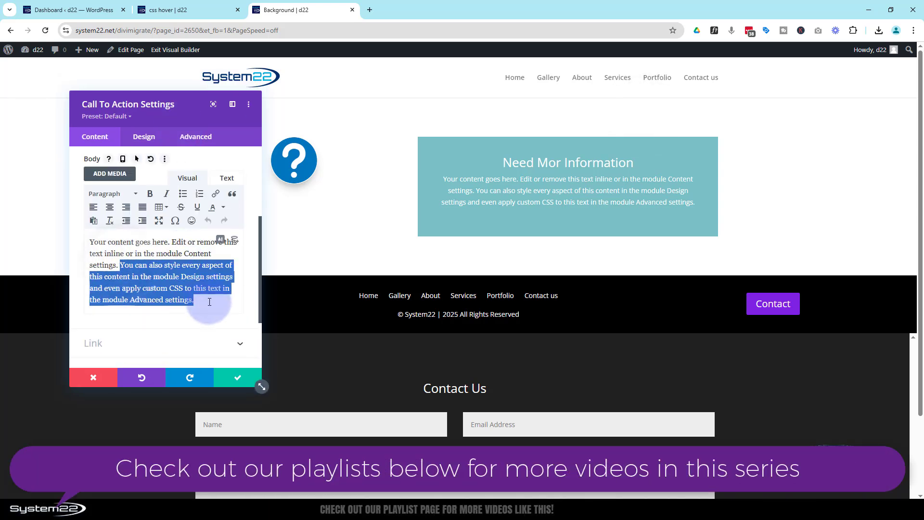
{"action": "key", "text": "BackSpace"}
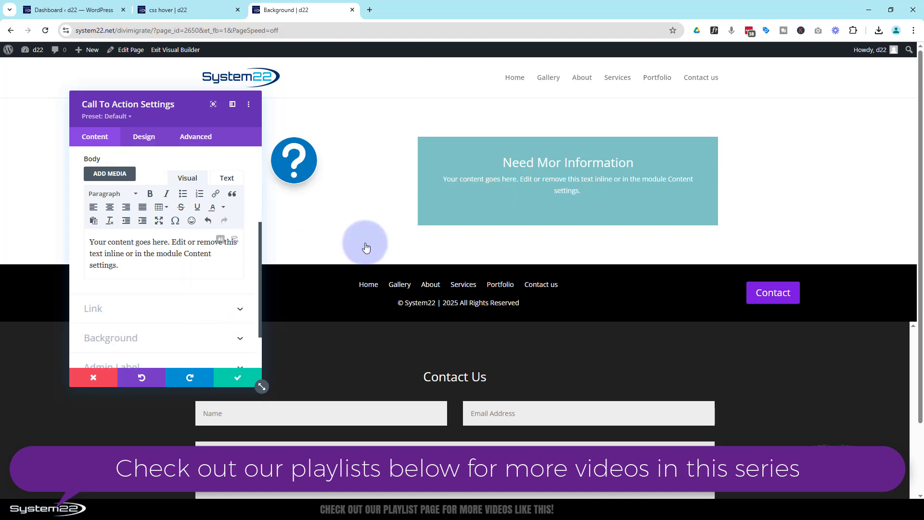
{"action": "left_click", "coordinate": [179, 336]}
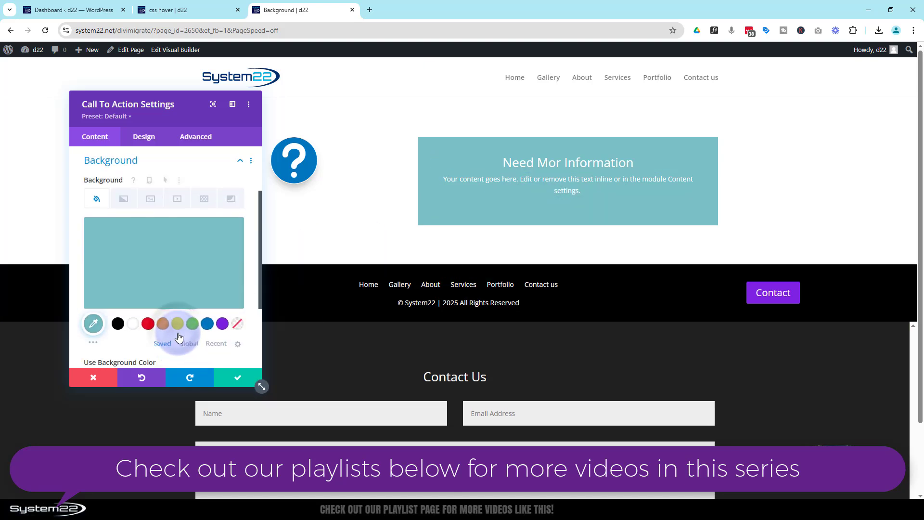
{"action": "left_click", "coordinate": [207, 323]}
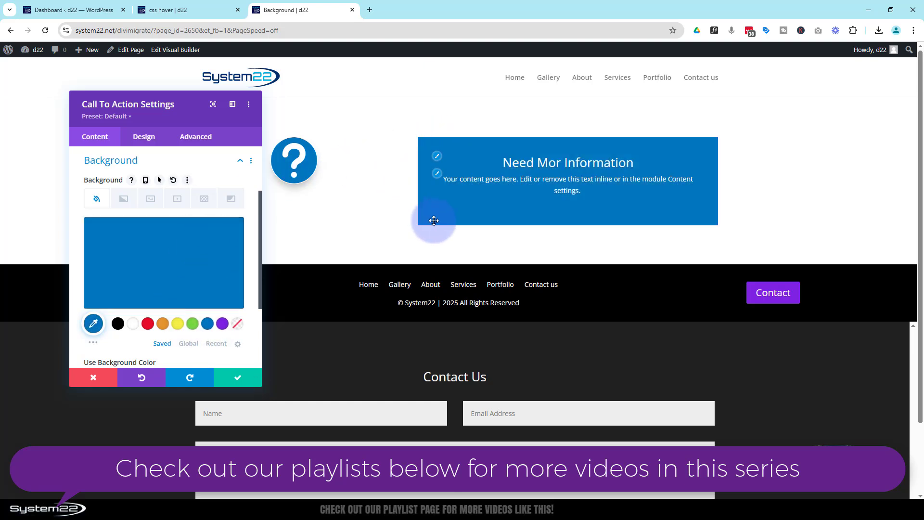
- Round all four corners of the call to action's border to 150px
{"action": "left_click", "coordinate": [144, 138]}
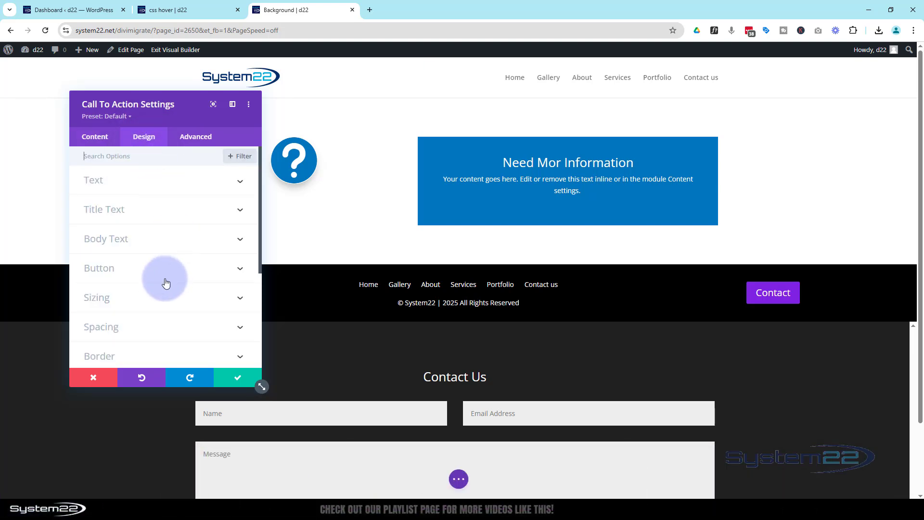
{"action": "scroll", "coordinate": [165, 282], "scroll_direction": "down", "scroll_amount": 2}
{"action": "left_click", "coordinate": [157, 317]}
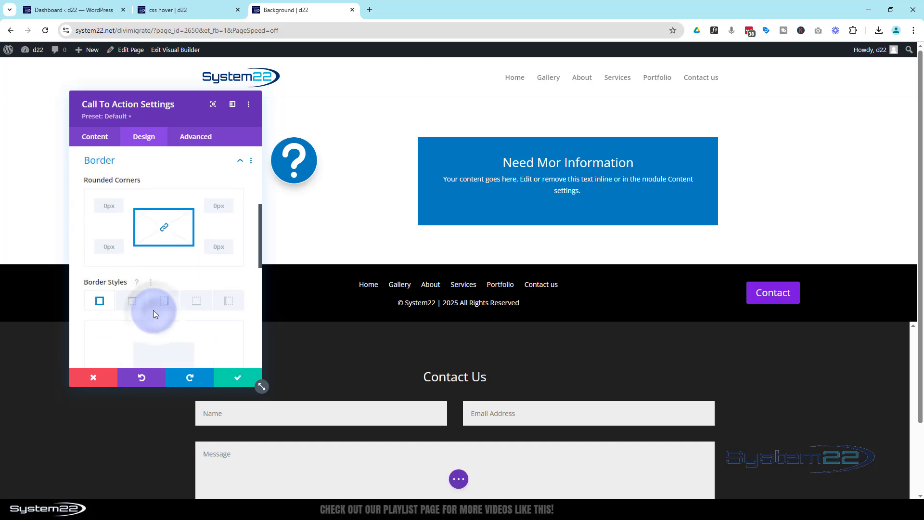
{"action": "left_click", "coordinate": [101, 206]}
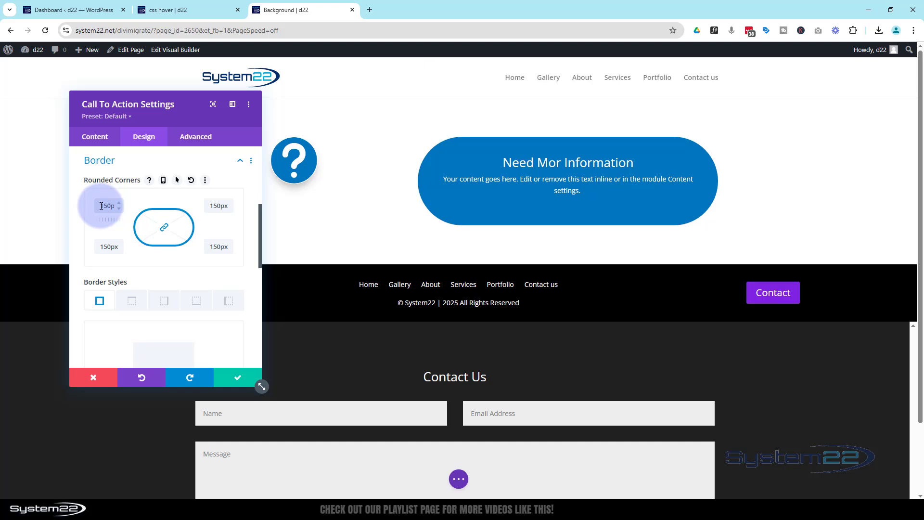
{"action": "left_click", "coordinate": [472, 173]}
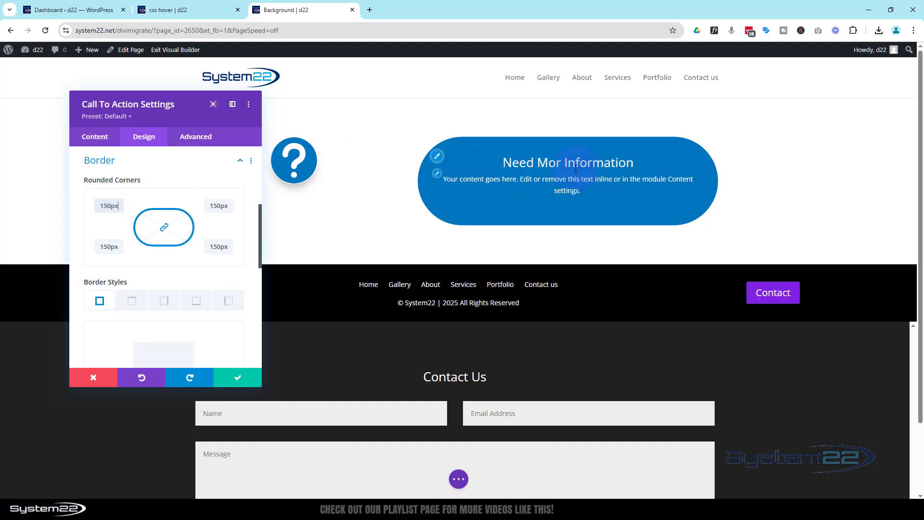
{"action": "left_click", "coordinate": [20, 186]}
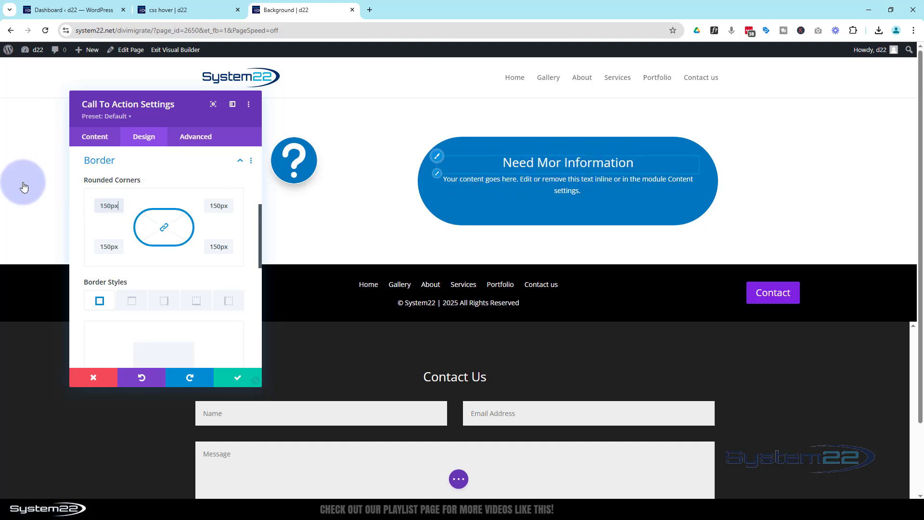
- Correct the call to action's title to "Need More Information" and save the module settings
{"action": "left_click", "coordinate": [106, 138]}
{"action": "left_click", "coordinate": [127, 182]}
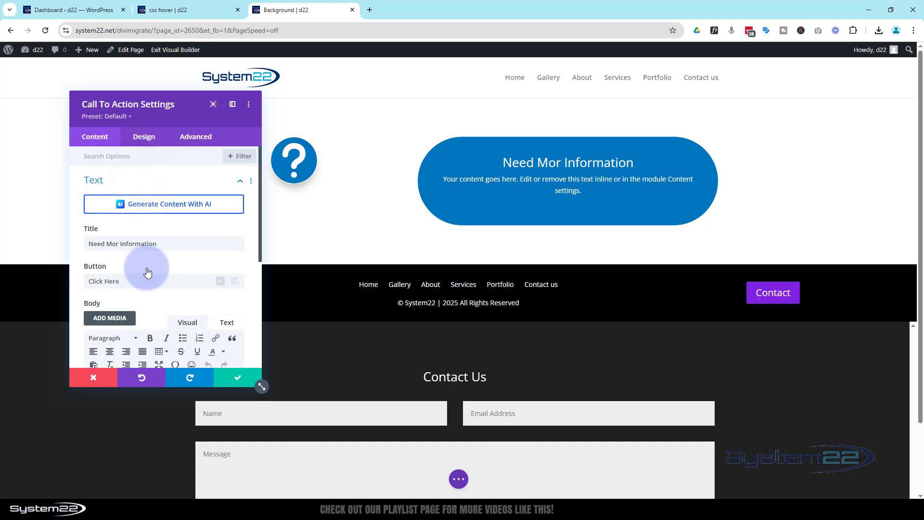
{"action": "left_click", "coordinate": [119, 244]}
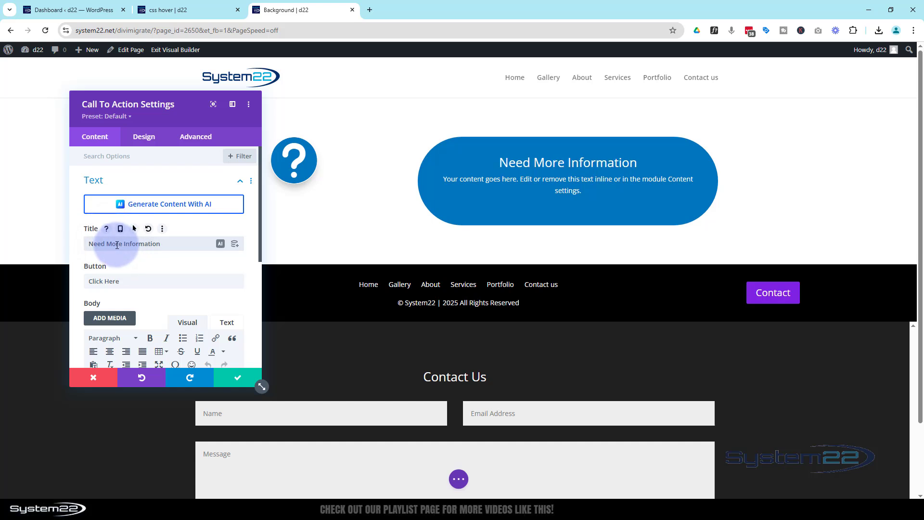
{"action": "left_click", "coordinate": [244, 380]}
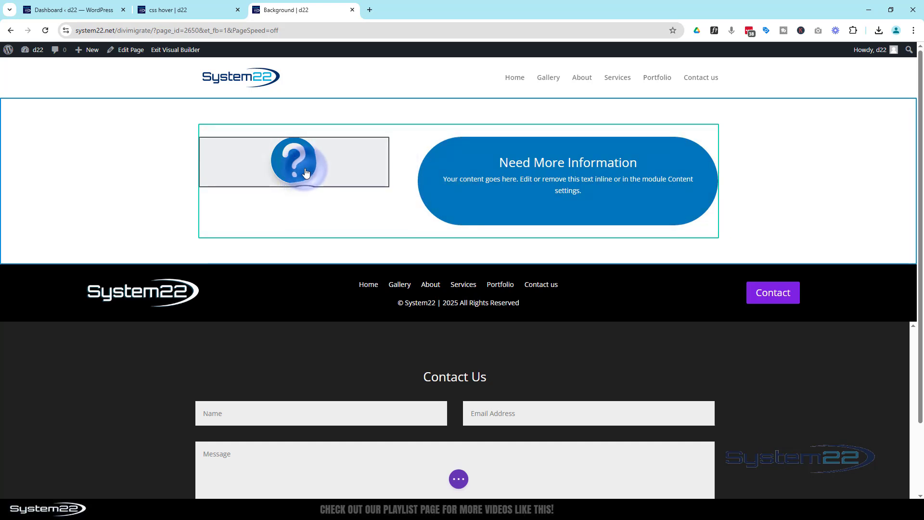
- Try a 50px top margin on the question mark icon, reduce it to 35px and save the icon settings
{"action": "mouse_move", "coordinate": [295, 159]}
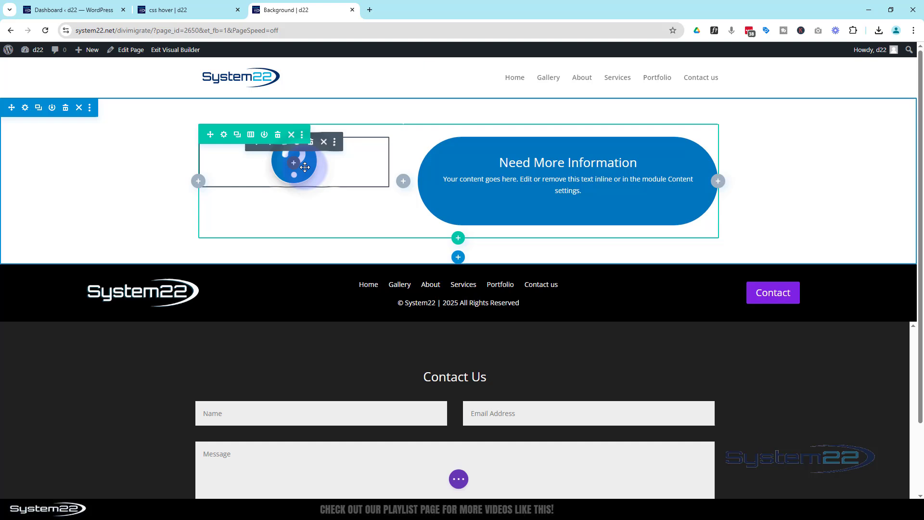
{"action": "left_click", "coordinate": [271, 146]}
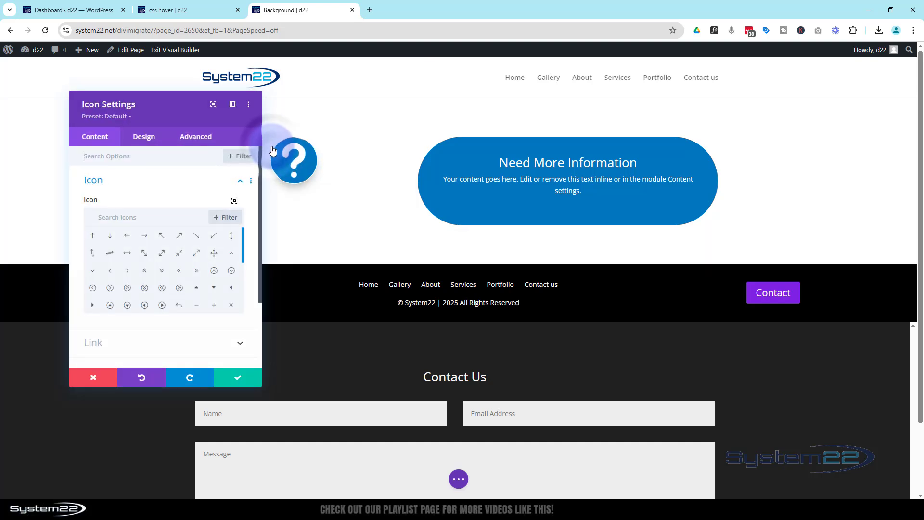
{"action": "left_click", "coordinate": [146, 141]}
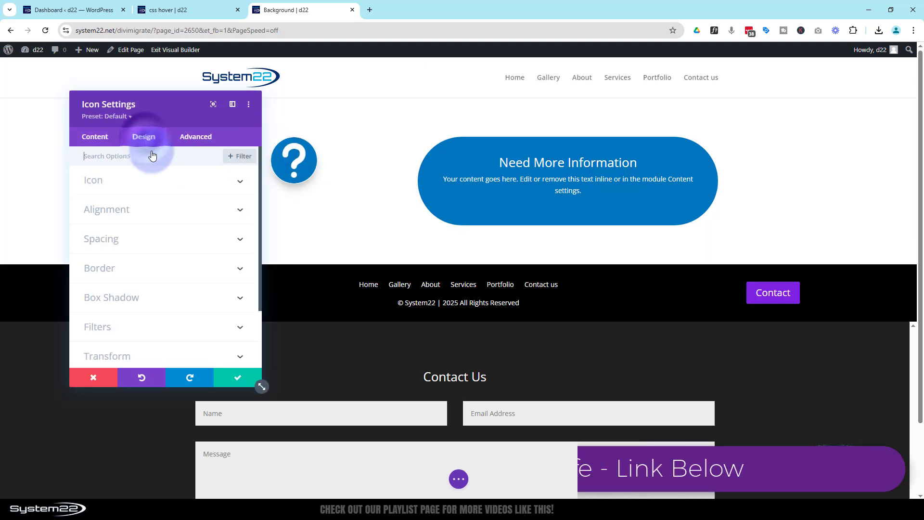
{"action": "left_click", "coordinate": [155, 243]}
{"action": "left_click", "coordinate": [98, 260]}
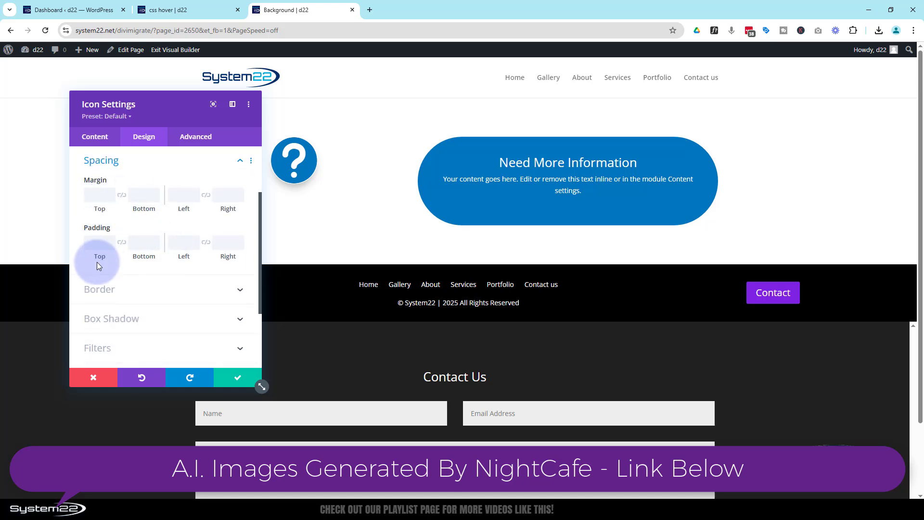
{"action": "left_click", "coordinate": [96, 193]}
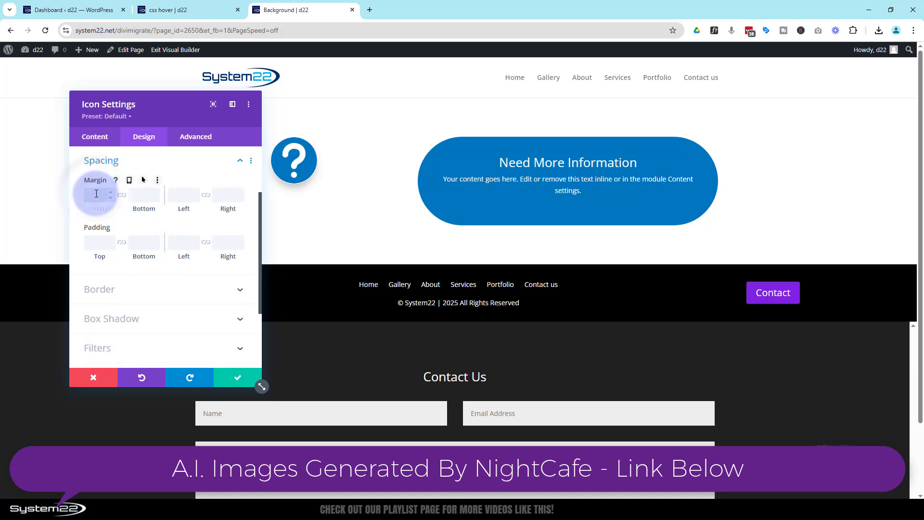
{"action": "type", "text": "50px"}
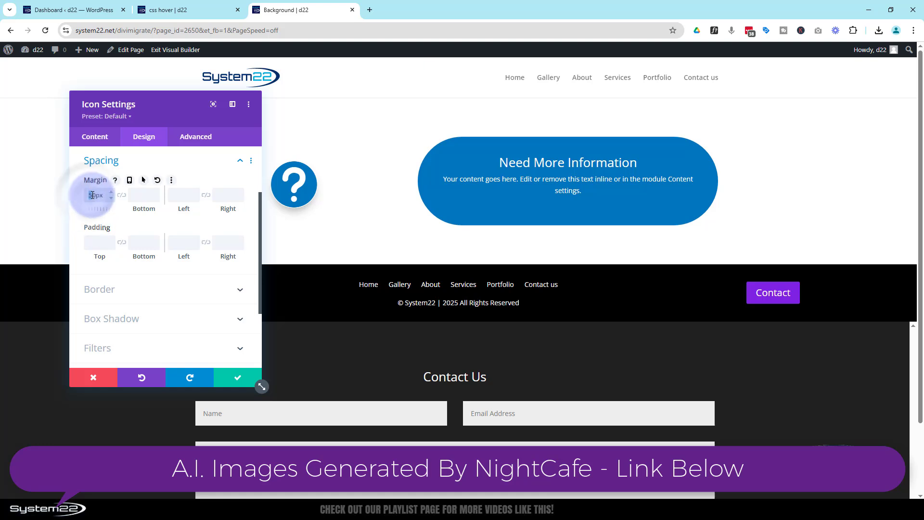
{"action": "key", "text": "BackSpace"}
{"action": "type", "text": "4"}
{"action": "type", "text": "35"}
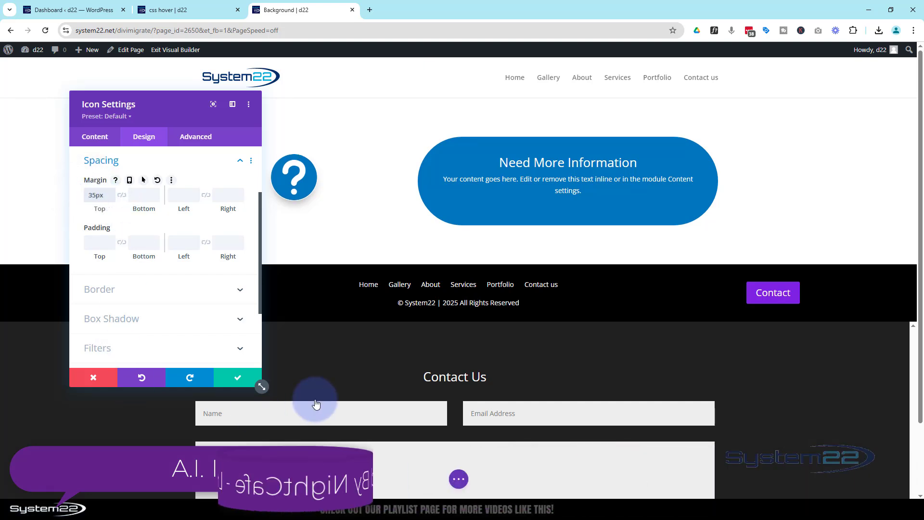
{"action": "left_click", "coordinate": [243, 380]}
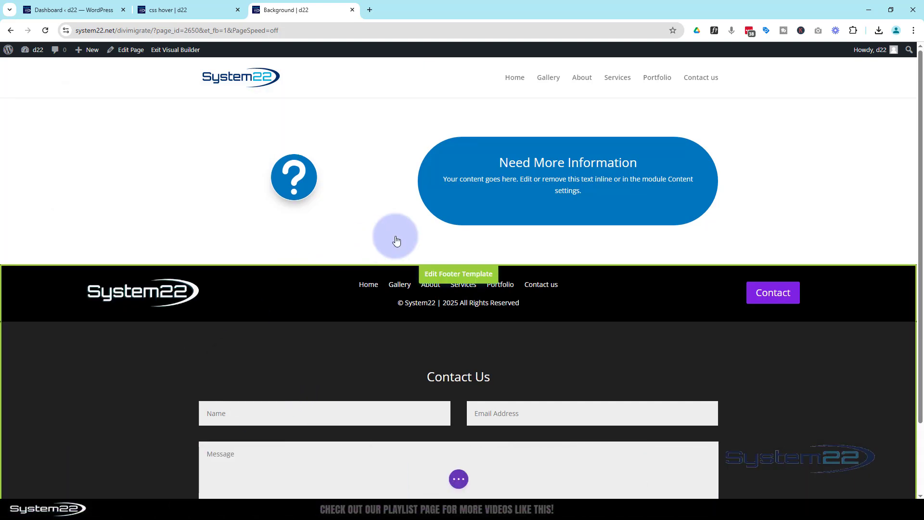
- Add a background gradient to the section holding the icon and the call to action
{"action": "left_click", "coordinate": [58, 150]}
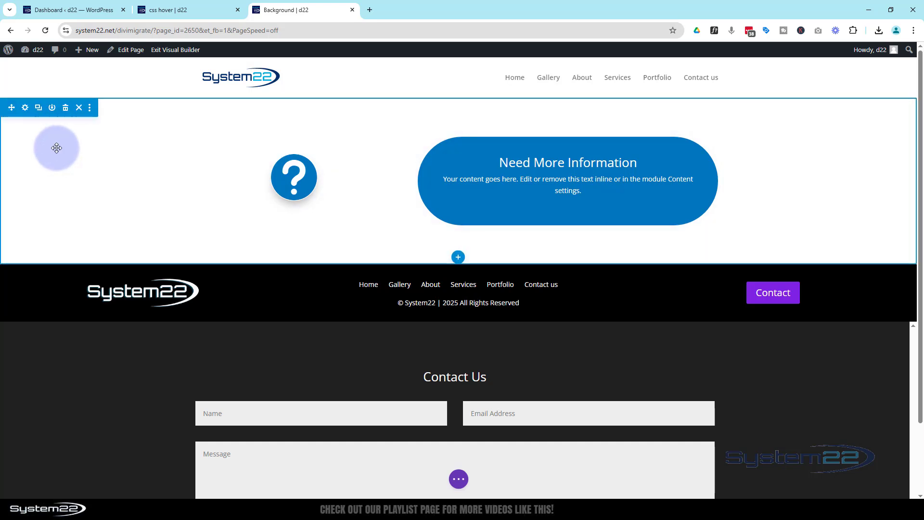
{"action": "left_click", "coordinate": [25, 108]}
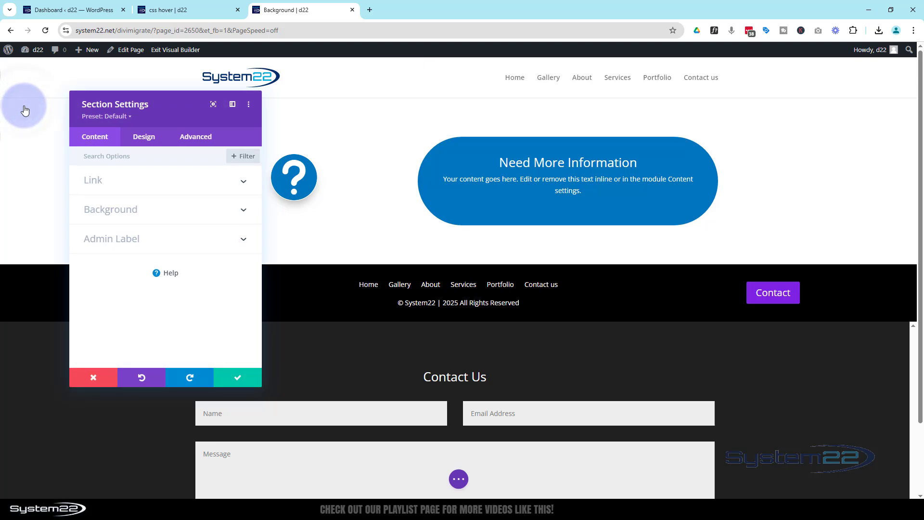
{"action": "left_click", "coordinate": [122, 209]}
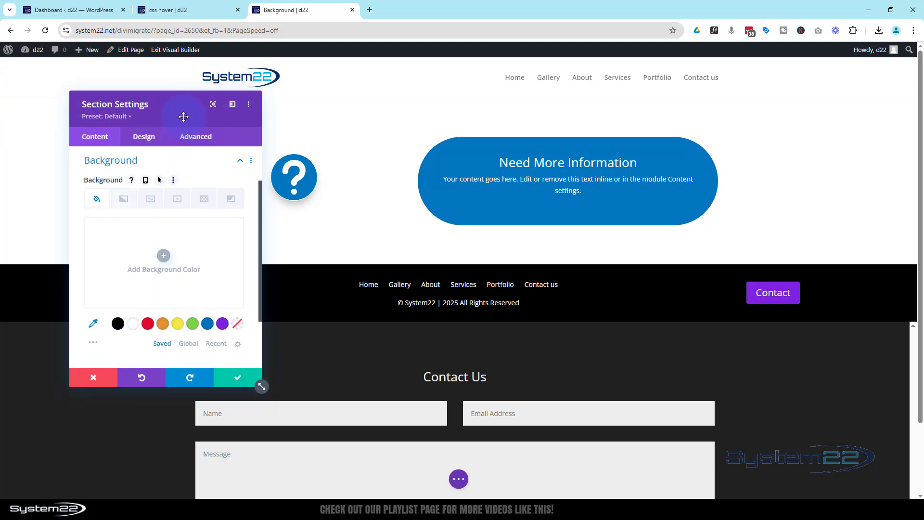
{"action": "left_click_drag", "start_coordinate": [184, 116], "coordinate": [489, 174]}
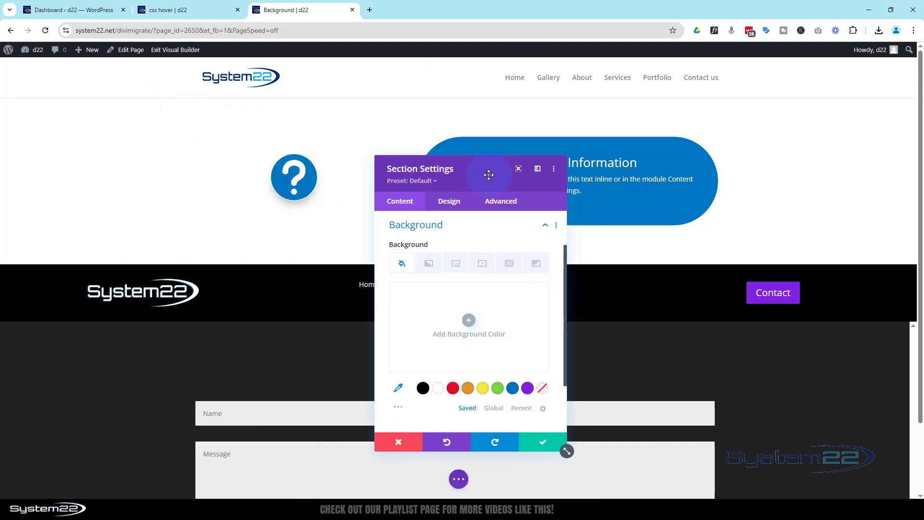
{"action": "left_click", "coordinate": [429, 266]}
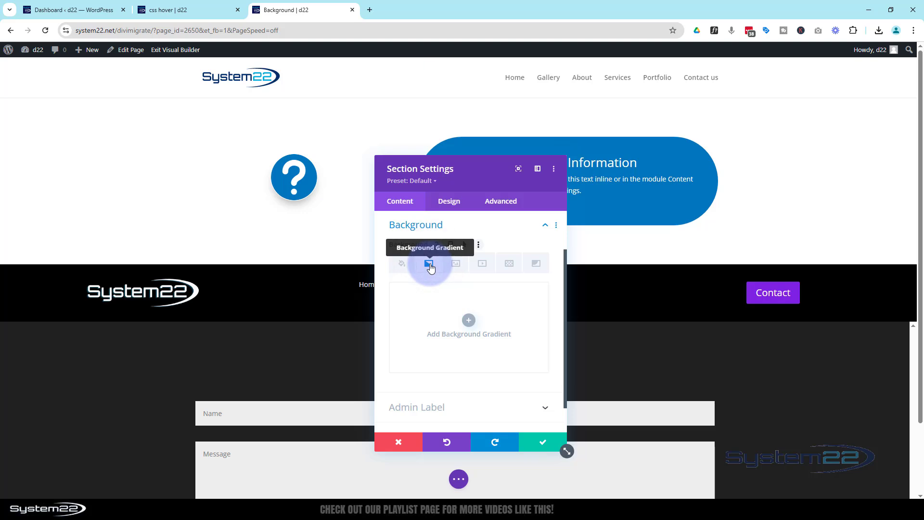
{"action": "left_click", "coordinate": [469, 321]}
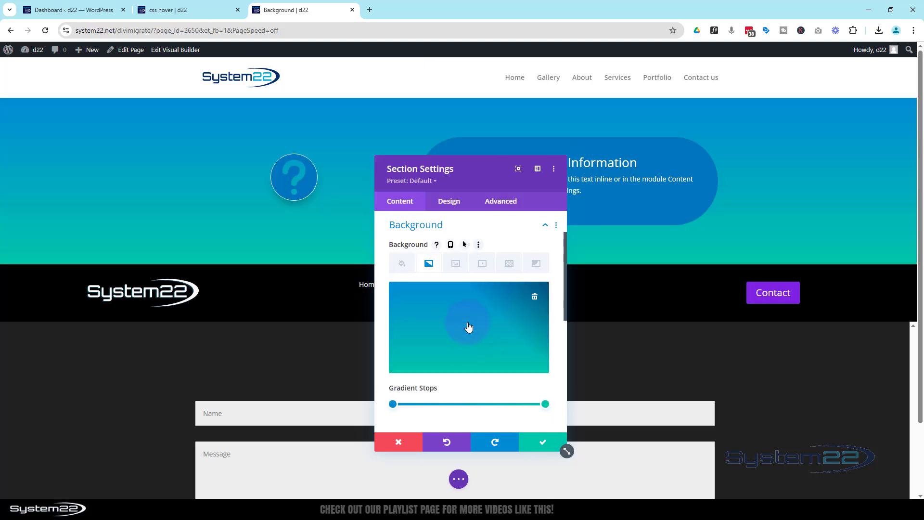
- Check the reference banner on the css hover page and set the section's gradient direction to 90deg
{"action": "scroll", "coordinate": [468, 327], "scroll_direction": "down", "scroll_amount": 2}
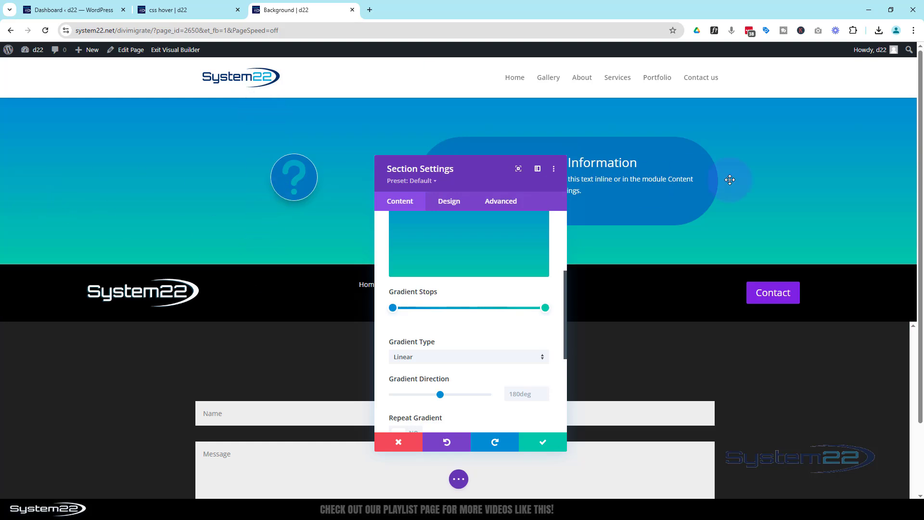
{"action": "left_click", "coordinate": [205, 9]}
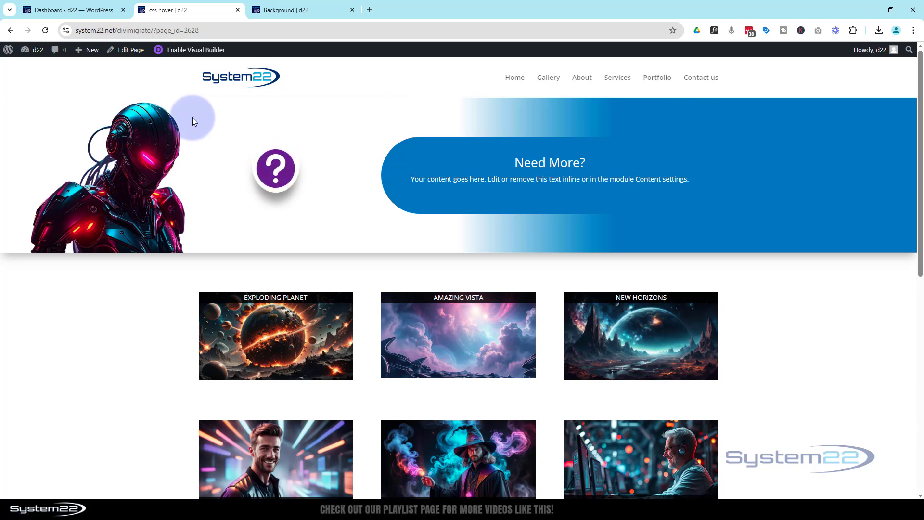
{"action": "left_click", "coordinate": [275, 10]}
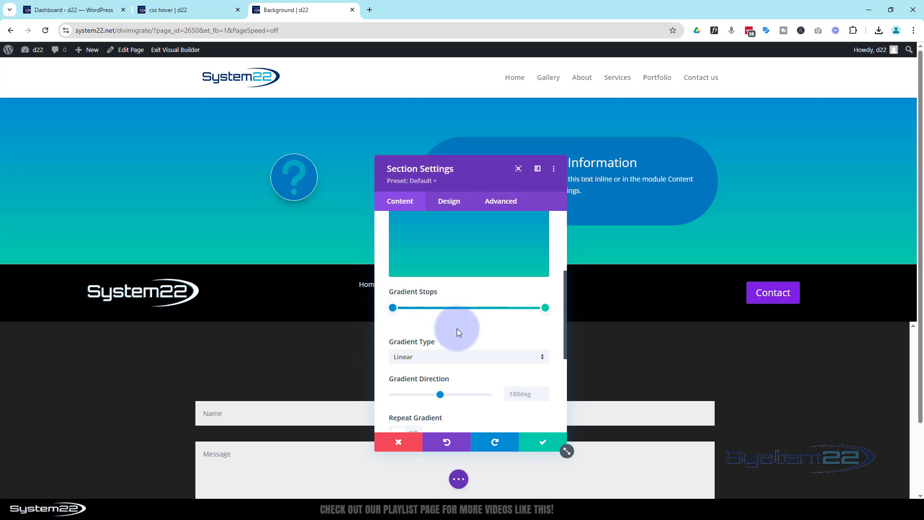
{"action": "left_click", "coordinate": [511, 393]}
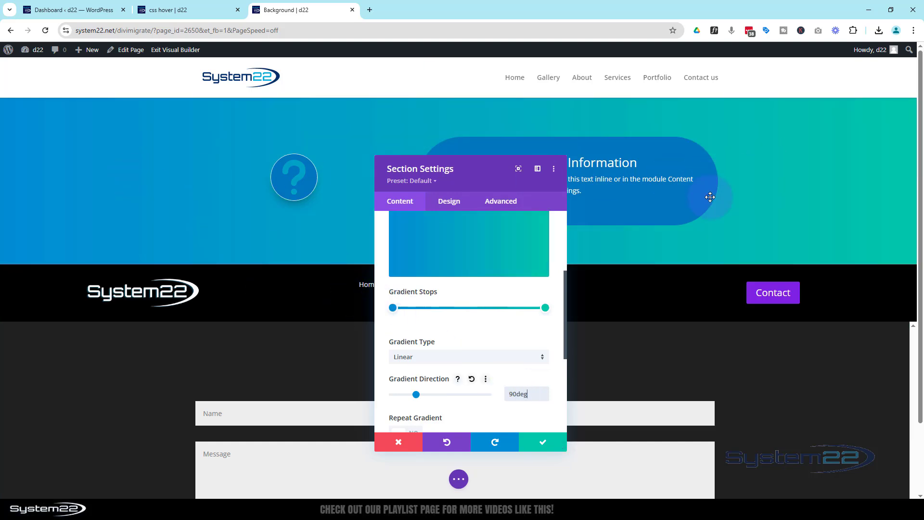
- Color the gradient's end stop blue #0c71c3 and its start stop white, and move the settings dialog below the call to action
{"action": "left_click", "coordinate": [546, 308]}
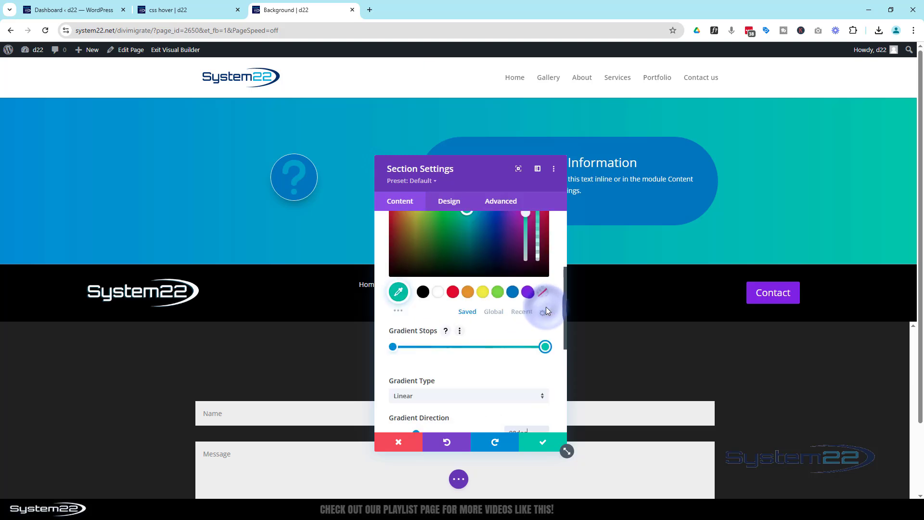
{"action": "left_click", "coordinate": [512, 291]}
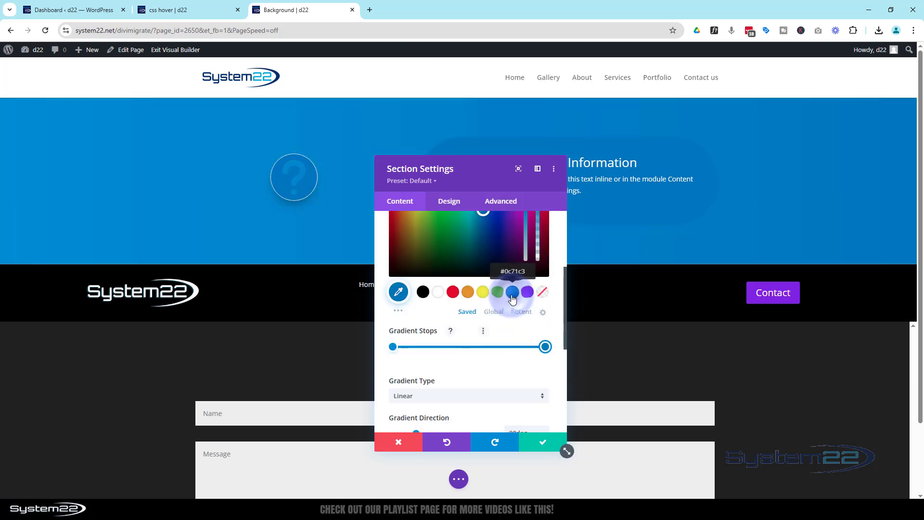
{"action": "left_click", "coordinate": [394, 347]}
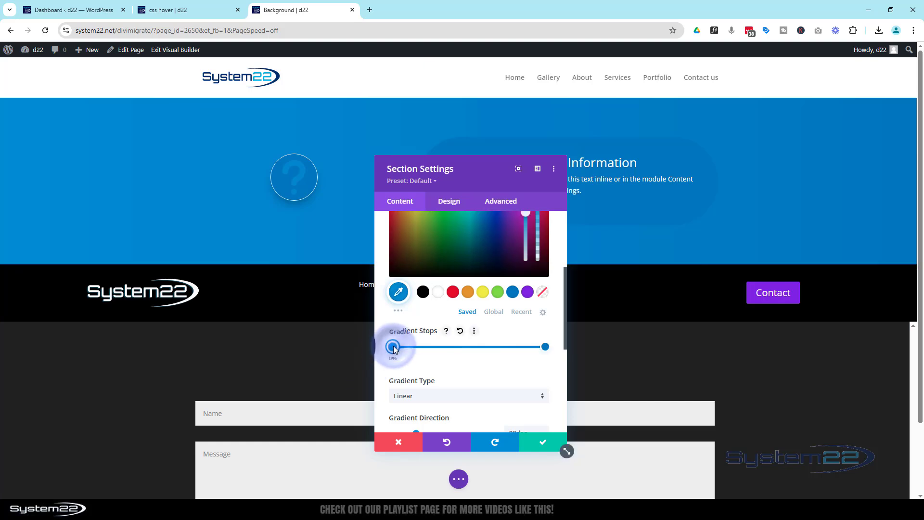
{"action": "left_click", "coordinate": [438, 292]}
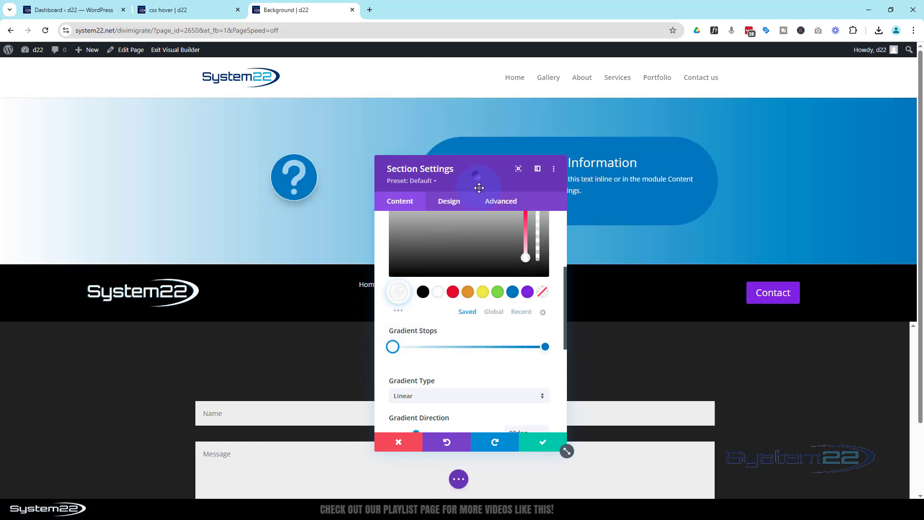
{"action": "left_click_drag", "start_coordinate": [479, 187], "coordinate": [475, 302]}
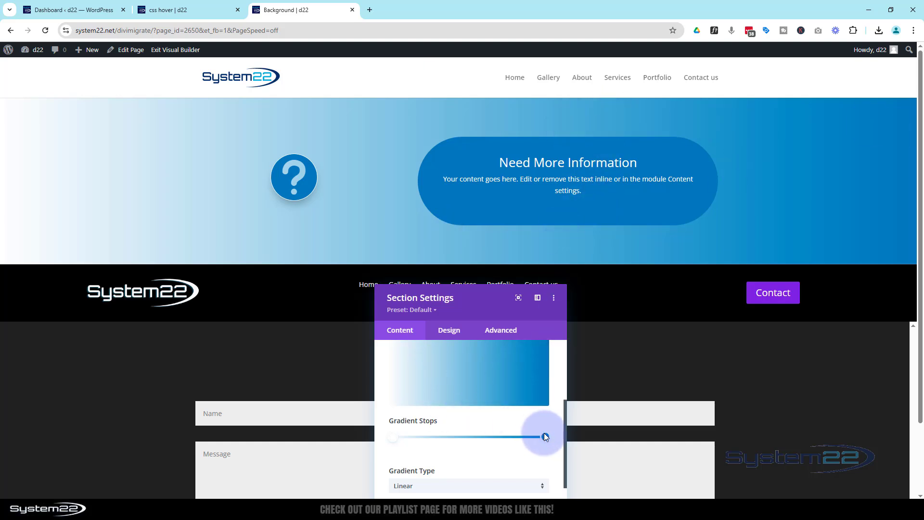
- Move the section gradient's blue stop to 64% and the white stop close beside it, and compare the blend with the css hover banner
{"action": "mouse_move", "coordinate": [545, 436]}
{"action": "left_click_drag", "start_coordinate": [544, 435], "coordinate": [489, 434]}
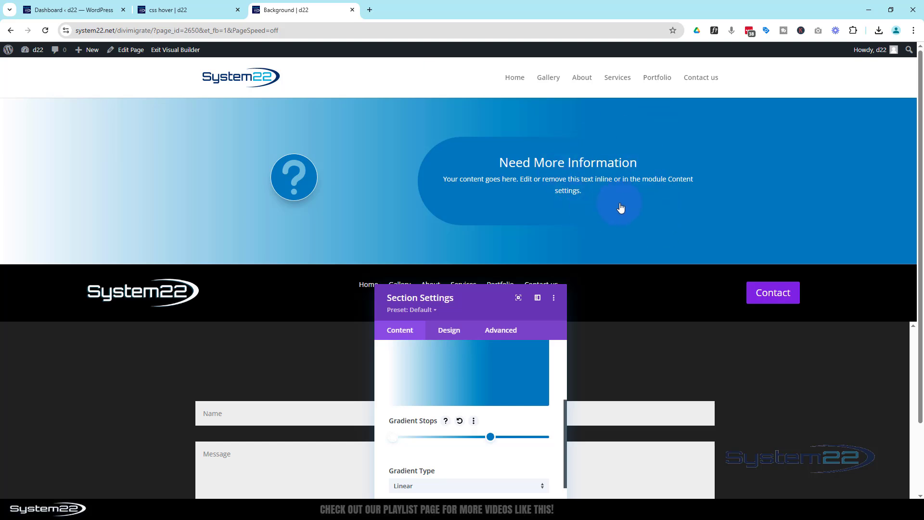
{"action": "left_click_drag", "start_coordinate": [397, 438], "coordinate": [464, 431]}
{"action": "left_click", "coordinate": [177, 10]}
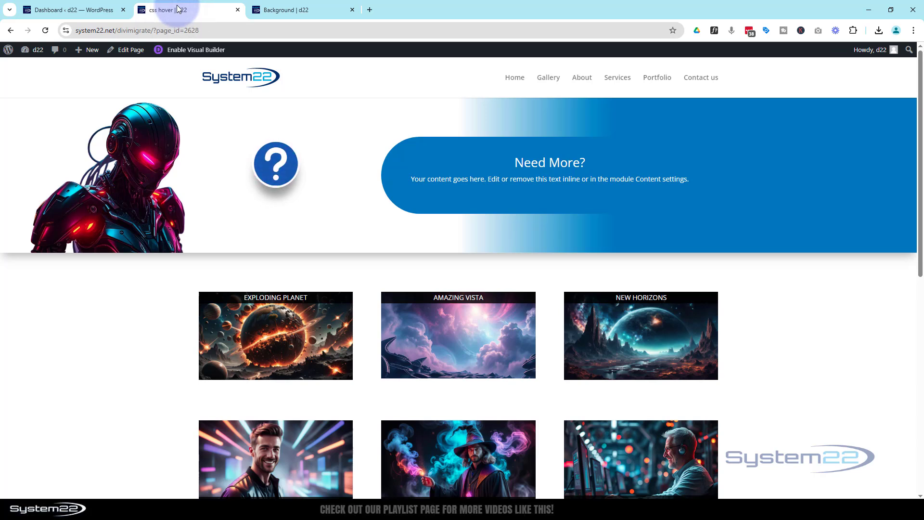
{"action": "left_click", "coordinate": [289, 9]}
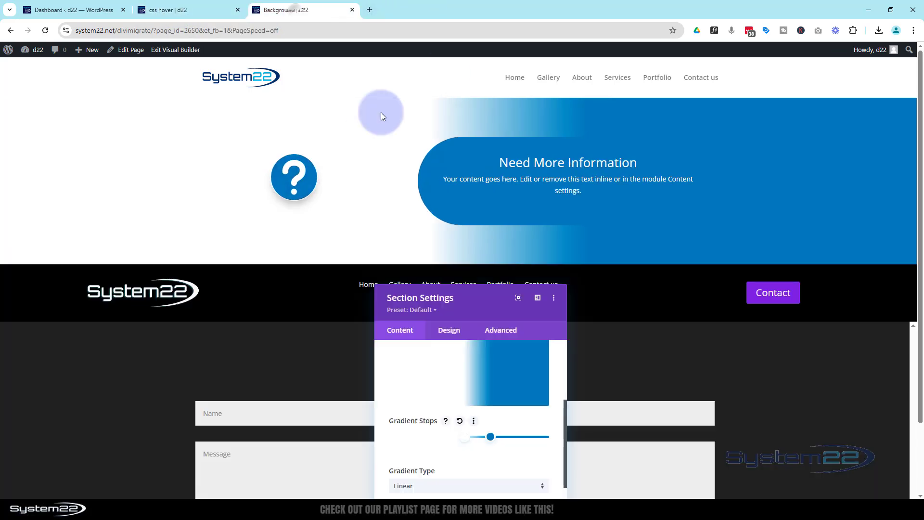
- Fine-tune the gradient by shifting the white and blue stops slightly further toward the blue side, and save the section settings
{"action": "left_click_drag", "start_coordinate": [466, 440], "coordinate": [474, 439]}
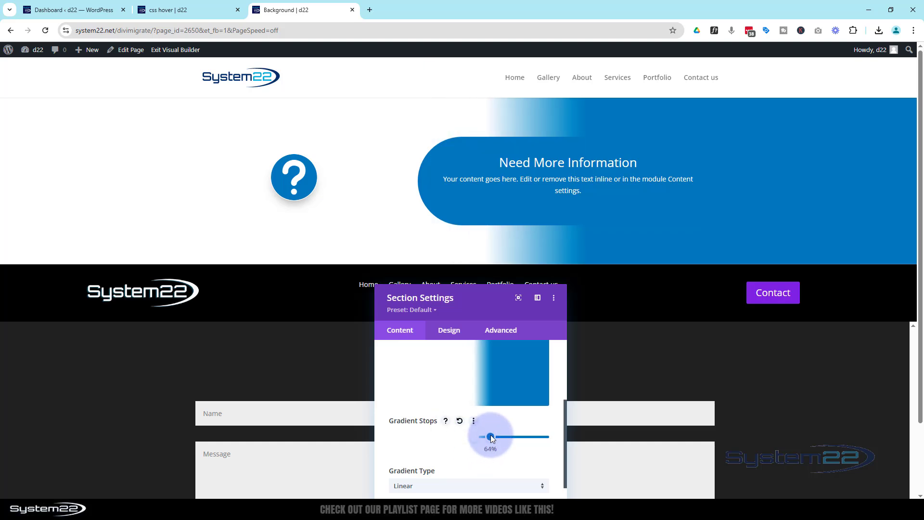
{"action": "left_click_drag", "start_coordinate": [491, 436], "coordinate": [494, 435]}
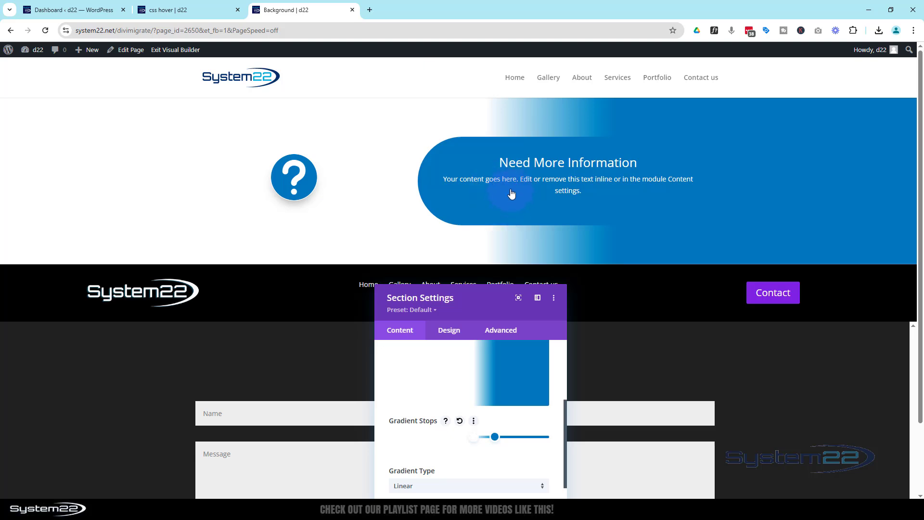
{"action": "left_click_drag", "start_coordinate": [480, 301], "coordinate": [464, 122]}
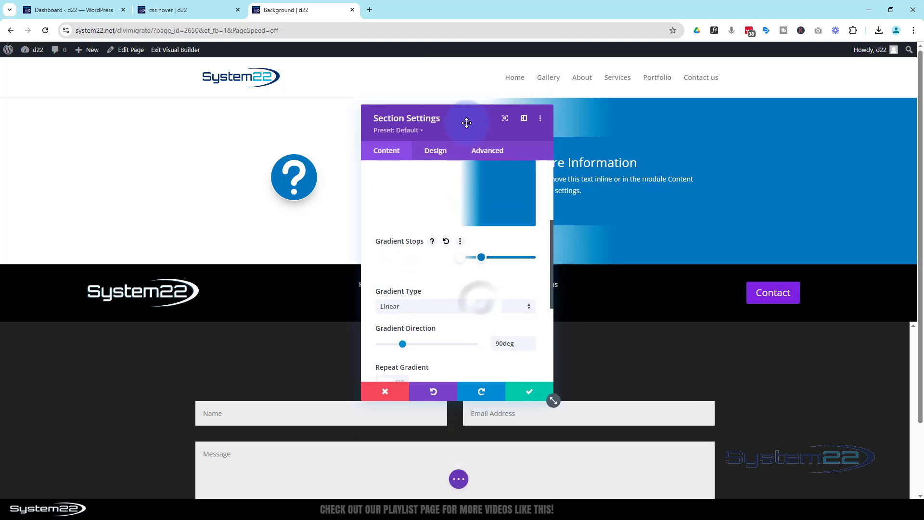
{"action": "left_click", "coordinate": [519, 398]}
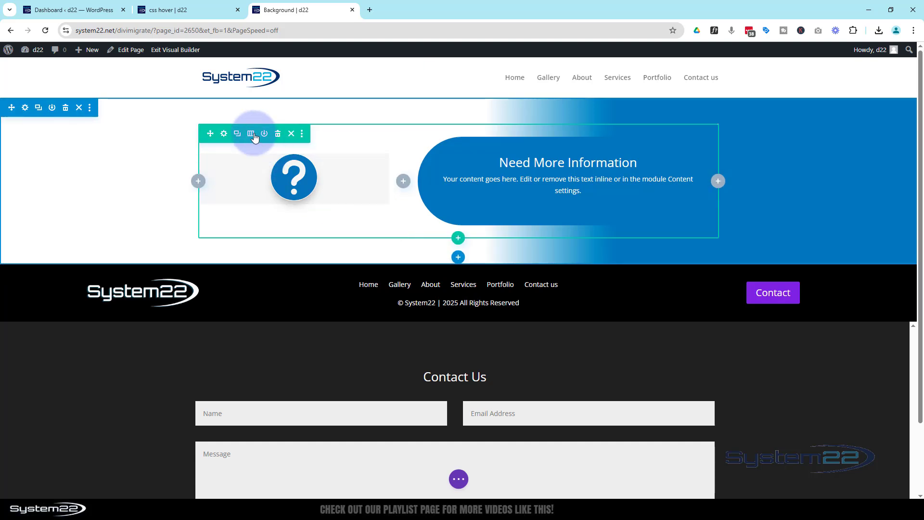
- Change the row's column layout to one quarter for the icon and three quarters for the call to action
{"action": "left_click", "coordinate": [251, 137]}
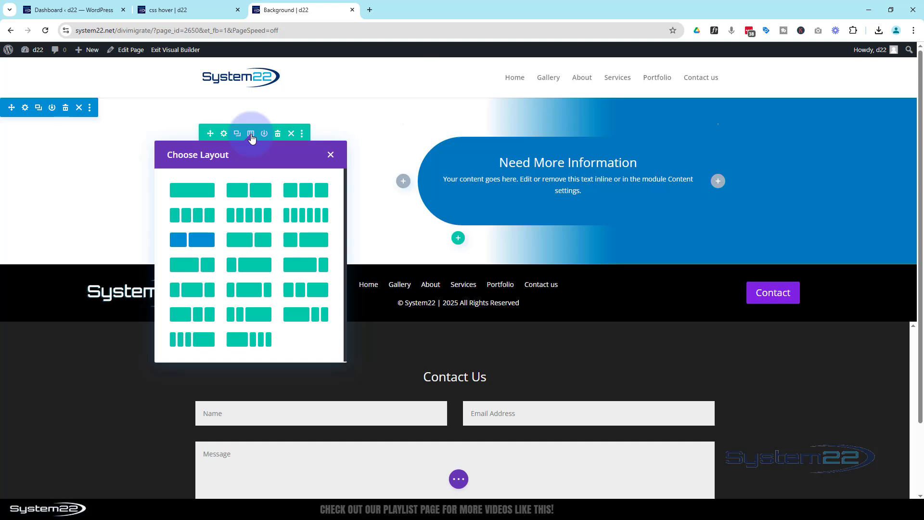
{"action": "left_click", "coordinate": [249, 265]}
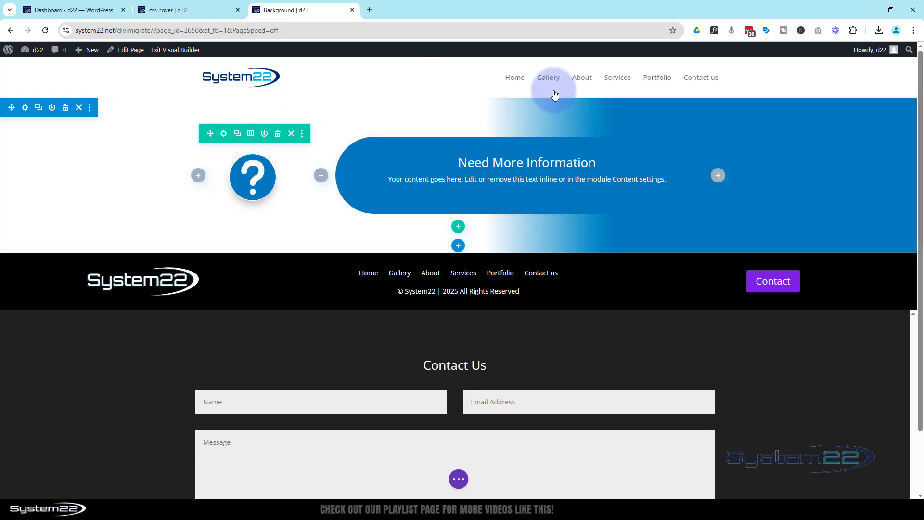
- Add the cut-out robot picture with glowing red eyes from the media library as the section's background image
{"action": "left_click", "coordinate": [25, 110]}
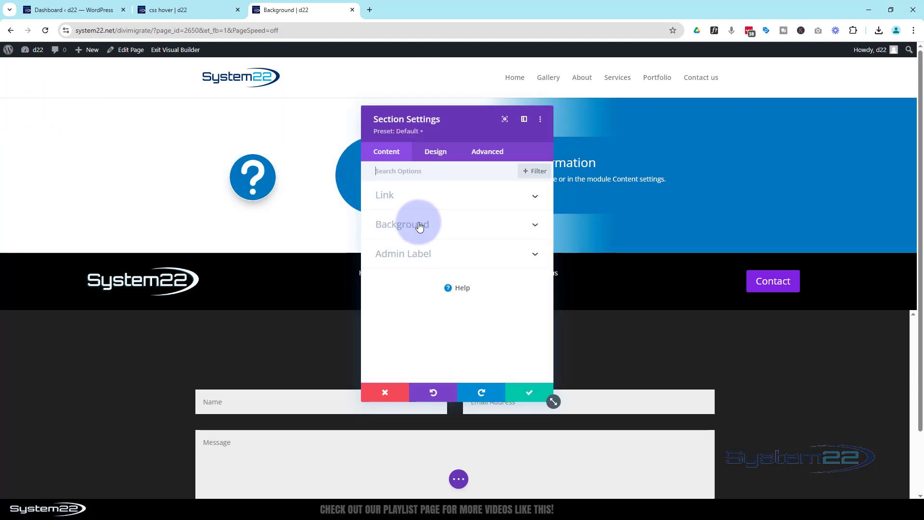
{"action": "left_click", "coordinate": [451, 225]}
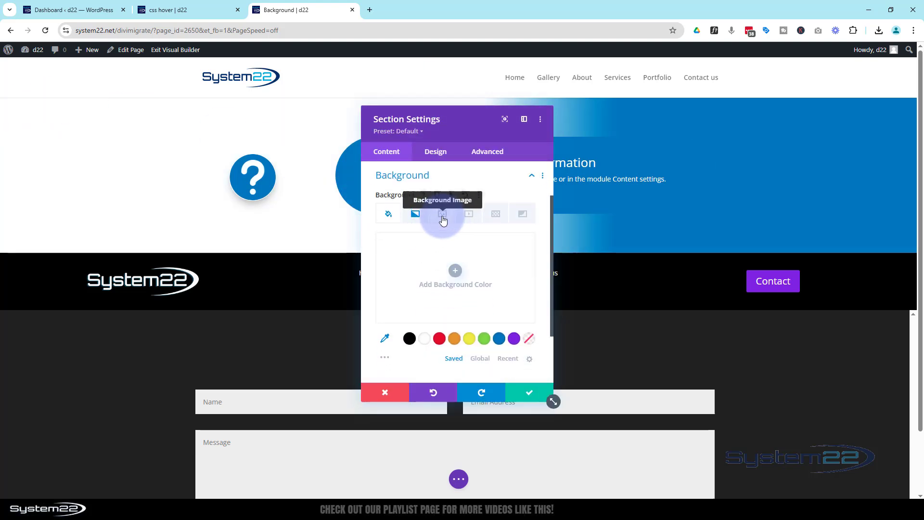
{"action": "left_click", "coordinate": [443, 217]}
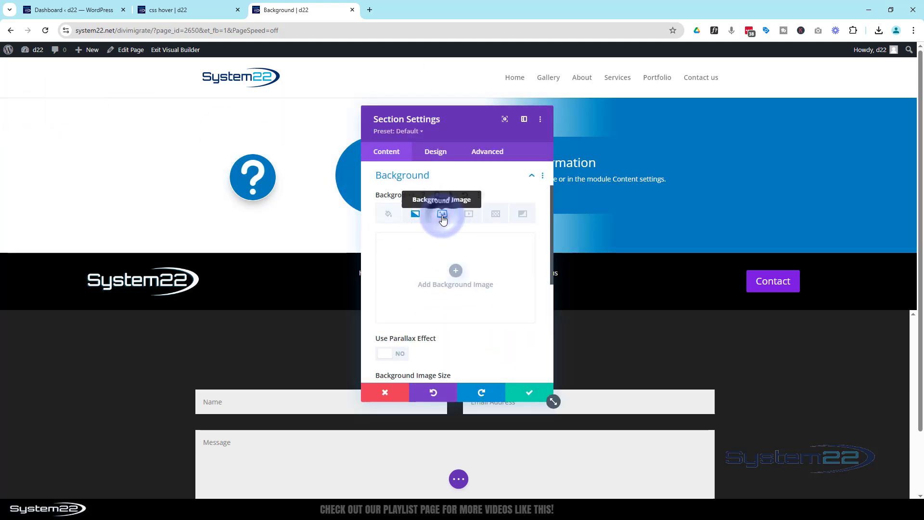
{"action": "left_click", "coordinate": [456, 277]}
{"action": "scroll", "coordinate": [435, 259], "scroll_direction": "down", "scroll_amount": 5}
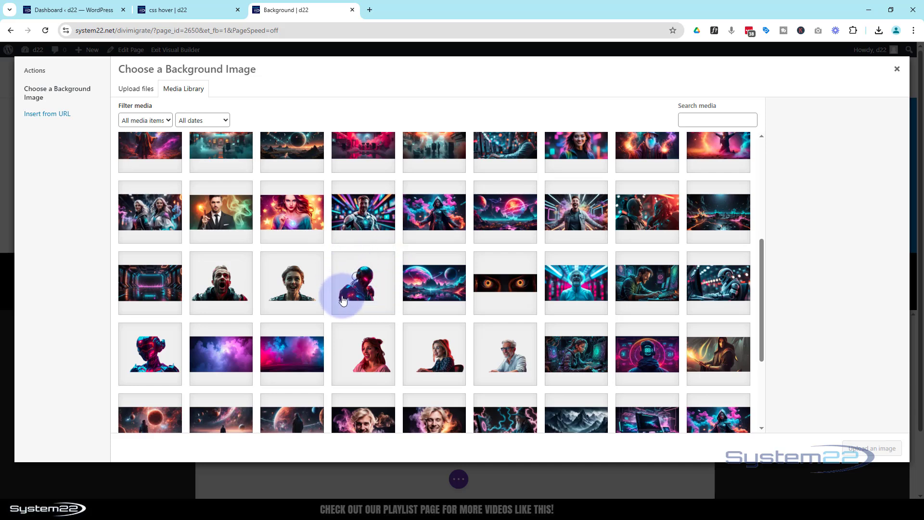
{"action": "left_click", "coordinate": [352, 290]}
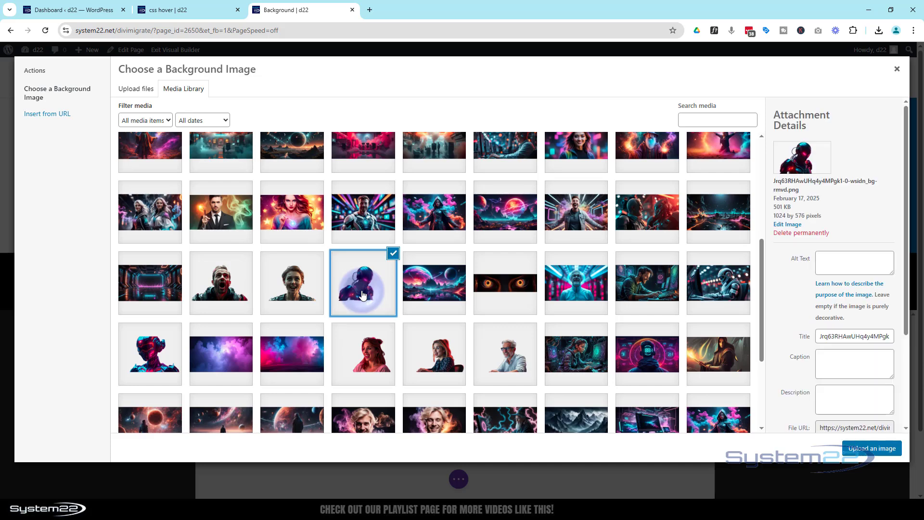
{"action": "left_click", "coordinate": [864, 450]}
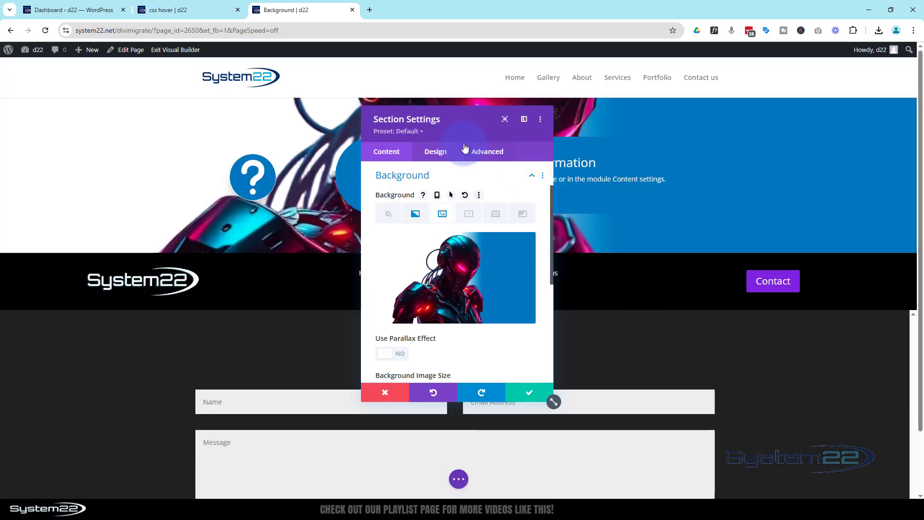
- Set the section's background image size to Fit and its position to Bottom Left, and save the section settings
{"action": "left_click_drag", "start_coordinate": [456, 132], "coordinate": [743, 108]}
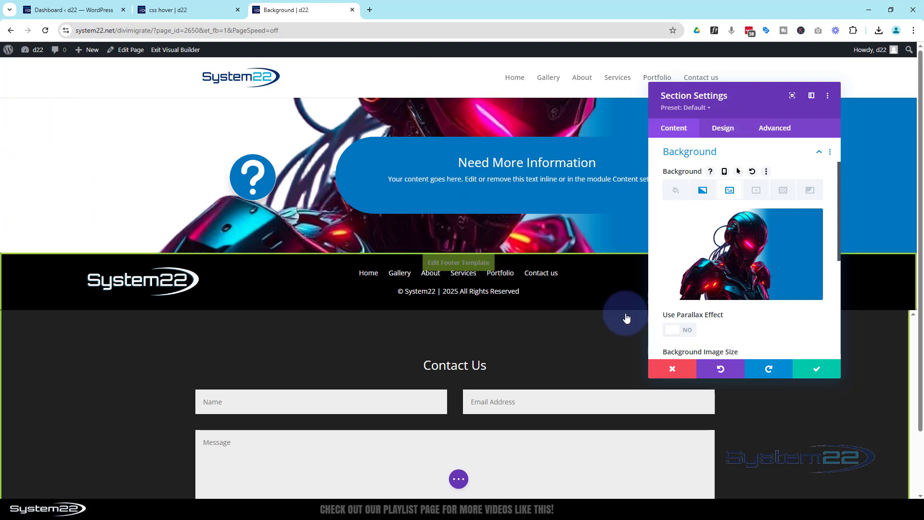
{"action": "scroll", "coordinate": [755, 302], "scroll_direction": "down", "scroll_amount": 2}
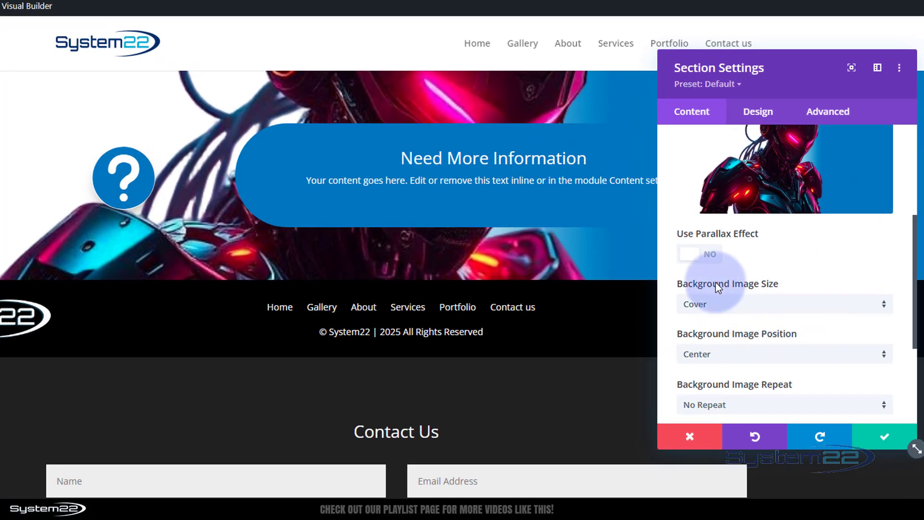
{"action": "left_click", "coordinate": [731, 313]}
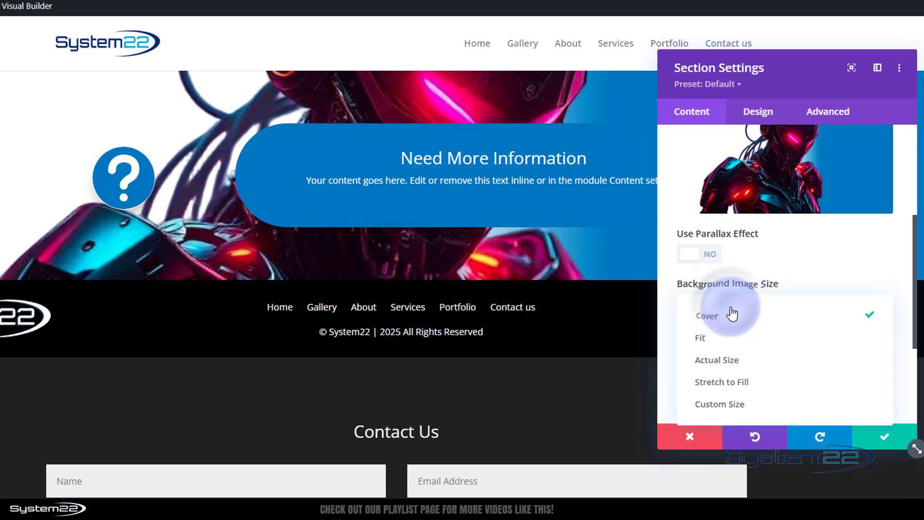
{"action": "left_click", "coordinate": [716, 338]}
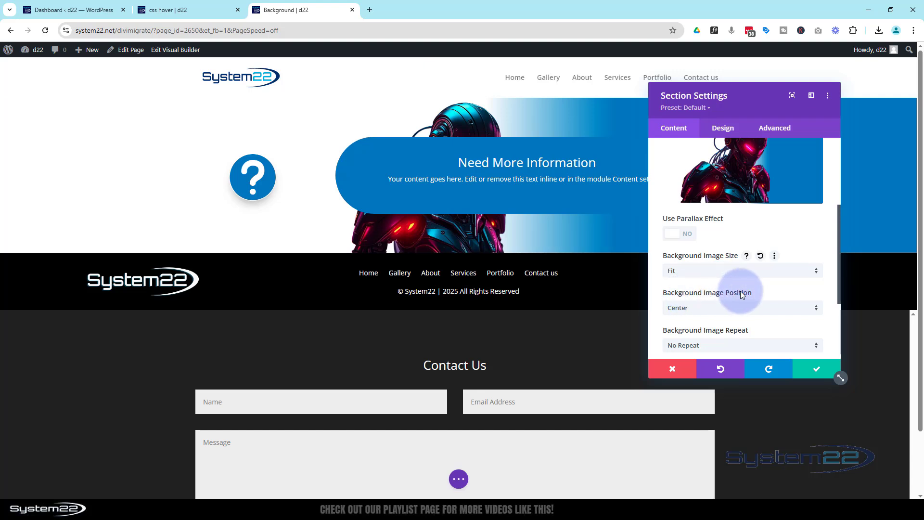
{"action": "scroll", "coordinate": [741, 295], "scroll_direction": "down", "scroll_amount": 1}
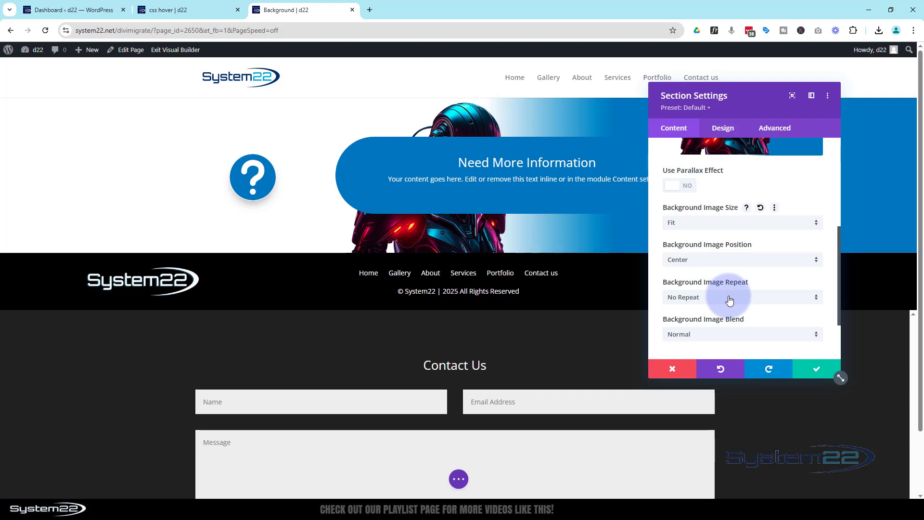
{"action": "left_click", "coordinate": [732, 263]}
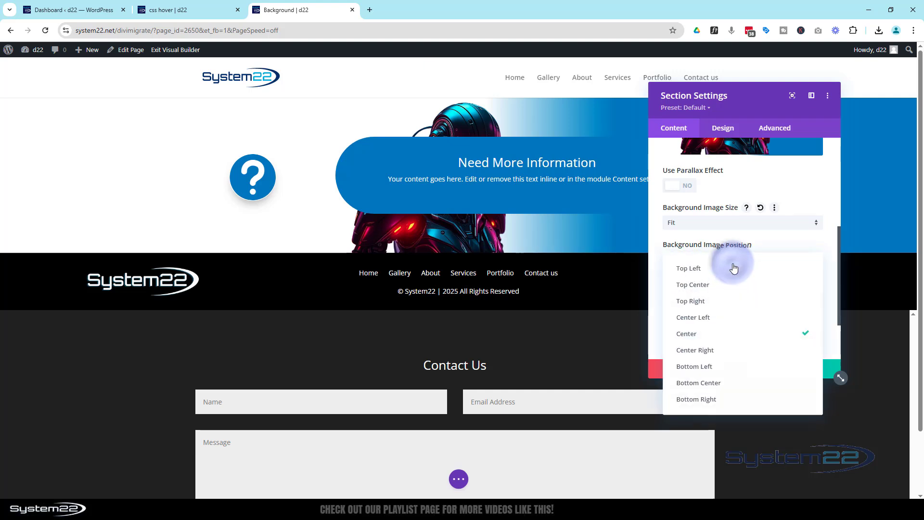
{"action": "left_click", "coordinate": [718, 366]}
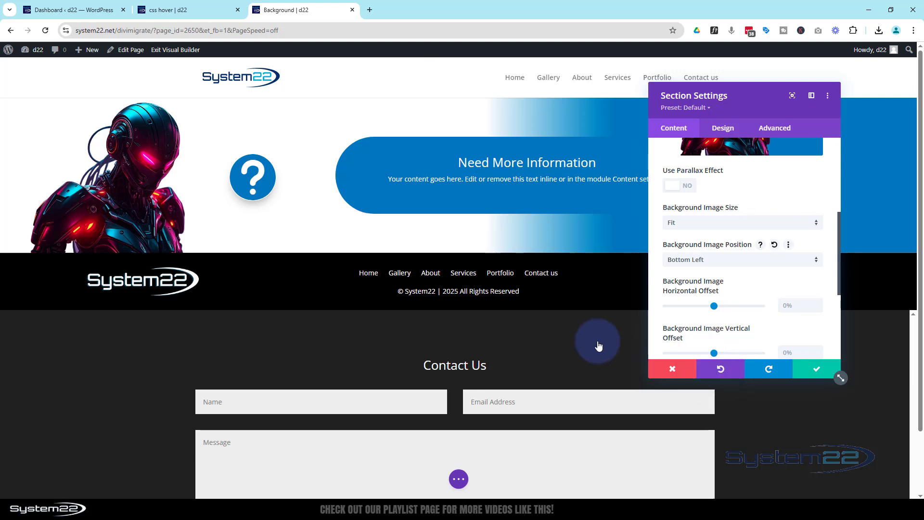
{"action": "left_click", "coordinate": [817, 369]}
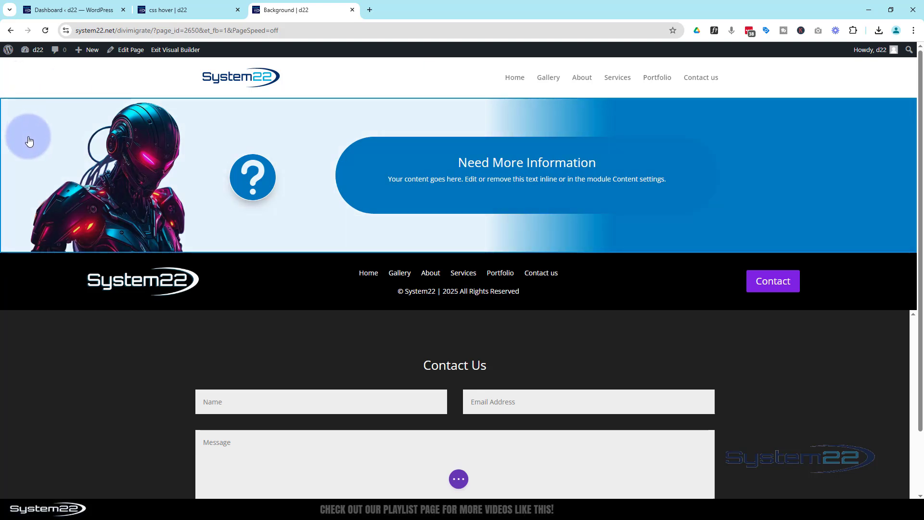
- Duplicate the banner section containing the robot, the question mark icon and the call to action
{"action": "left_click", "coordinate": [25, 137]}
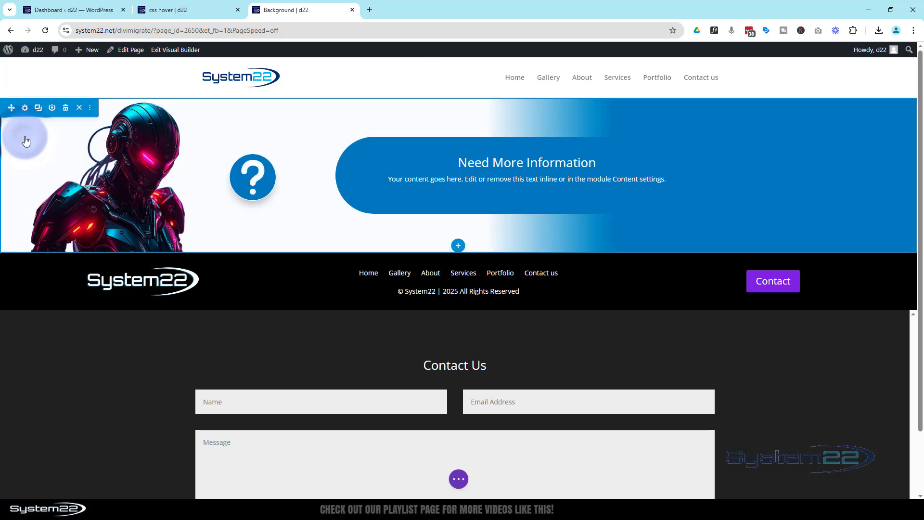
{"action": "left_click", "coordinate": [38, 107]}
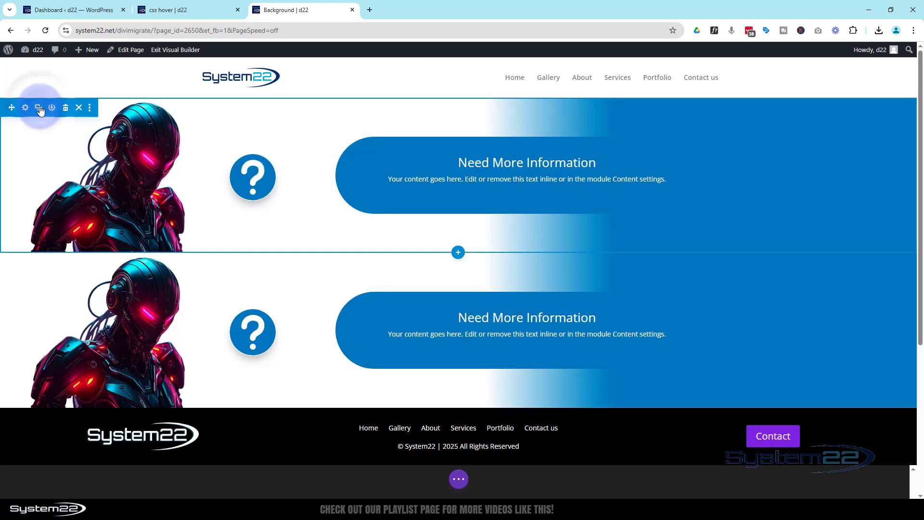
- Give the lower section's row a three-quarter and one-quarter layout, and swap the call to action and question mark icon between its columns
{"action": "scroll", "coordinate": [524, 216], "scroll_direction": "down", "scroll_amount": 1}
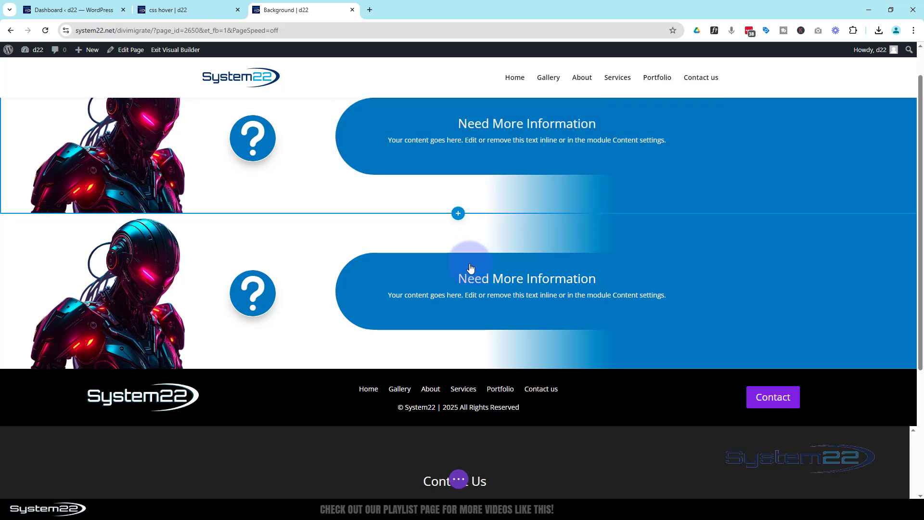
{"action": "left_click", "coordinate": [416, 284]}
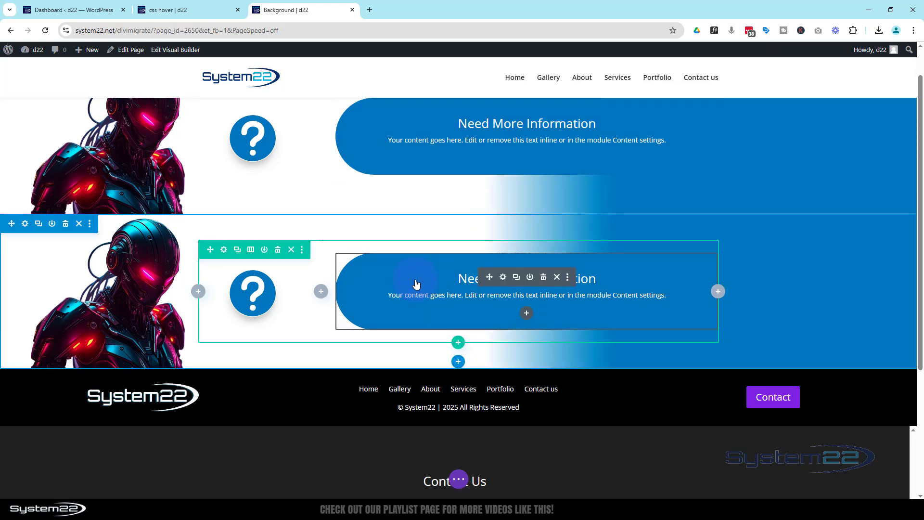
{"action": "left_click", "coordinate": [251, 251]}
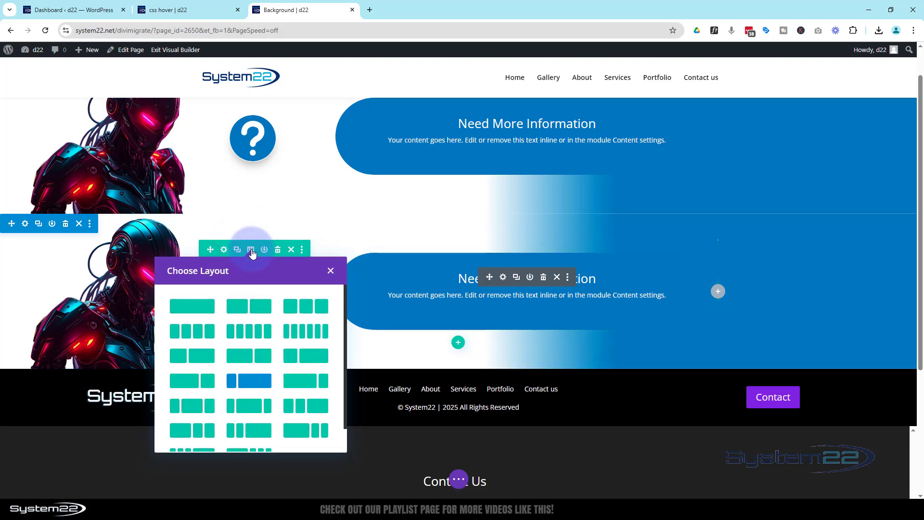
{"action": "left_click", "coordinate": [292, 380]}
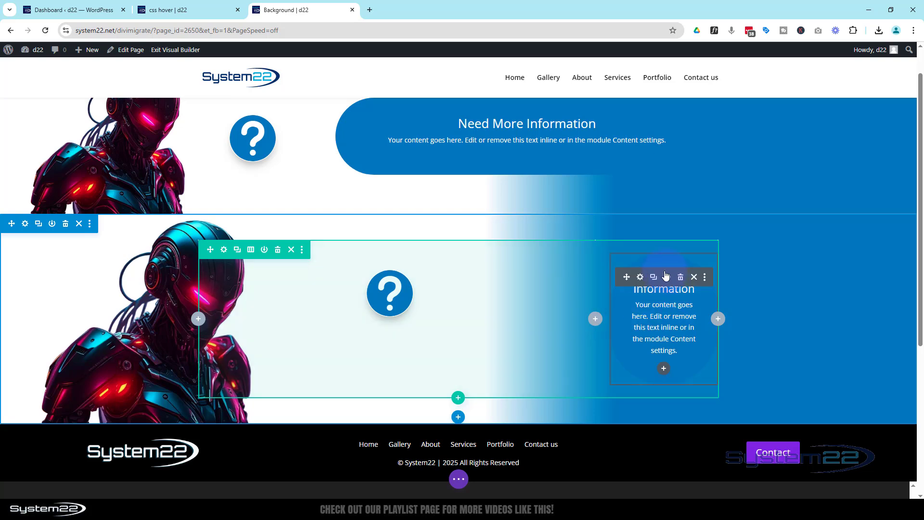
{"action": "left_click_drag", "start_coordinate": [626, 277], "coordinate": [335, 313]}
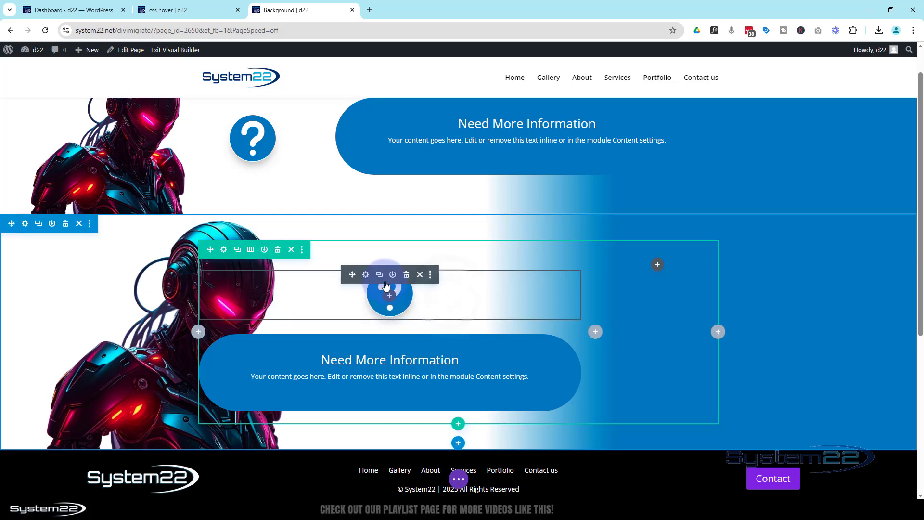
{"action": "left_click_drag", "start_coordinate": [354, 275], "coordinate": [664, 293]}
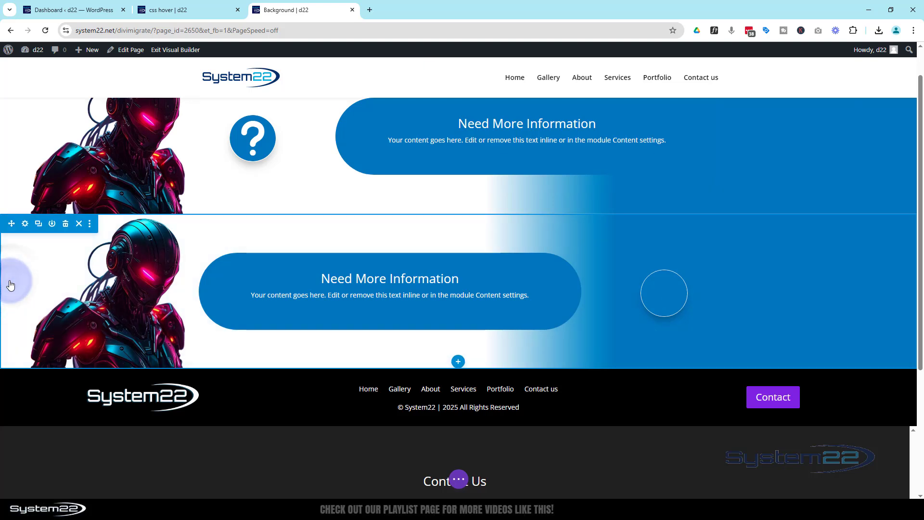
- Reverse the lower section's background gradient by setting its first stop to blue #0c71c3 and its second stop to white #ffffff
{"action": "left_click", "coordinate": [25, 228]}
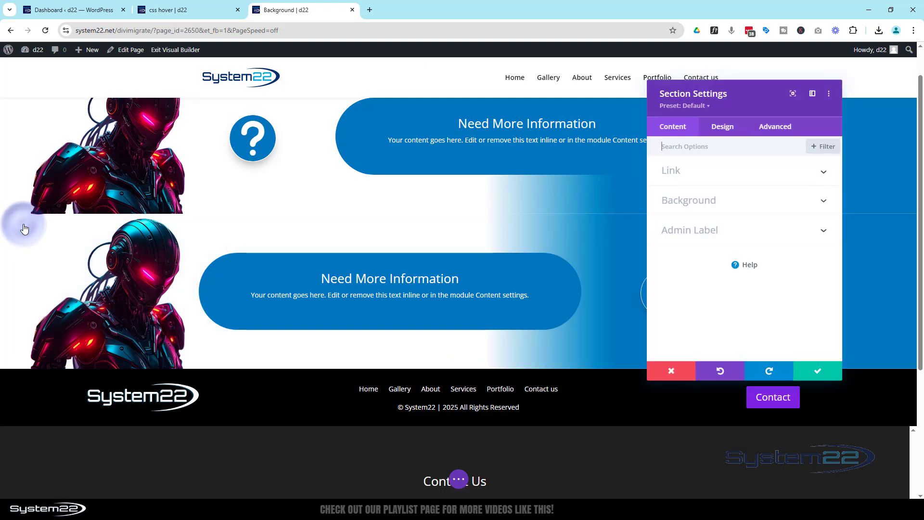
{"action": "left_click", "coordinate": [671, 201]}
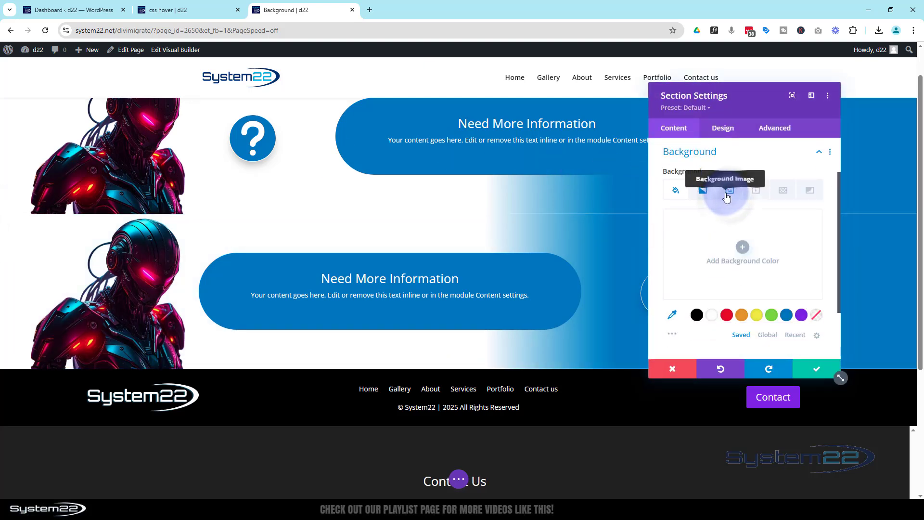
{"action": "left_click", "coordinate": [703, 194]}
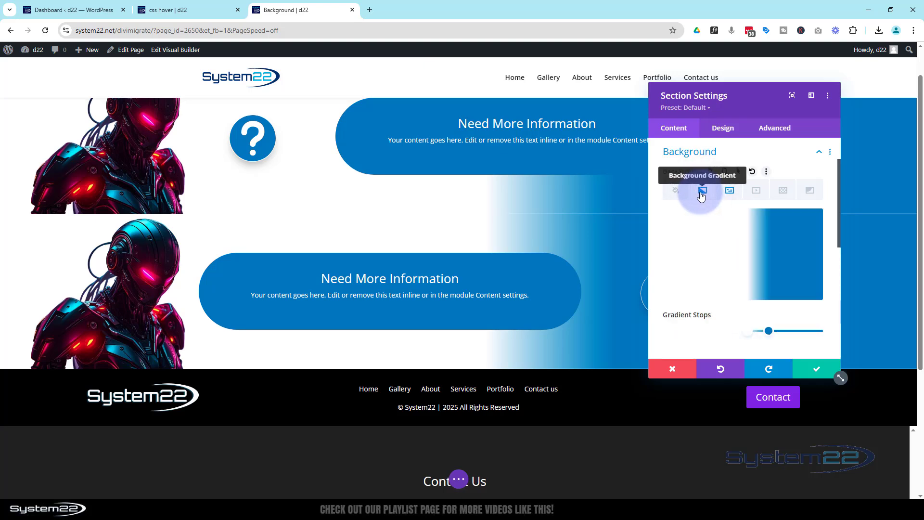
{"action": "scroll", "coordinate": [701, 241], "scroll_direction": "down", "scroll_amount": 1}
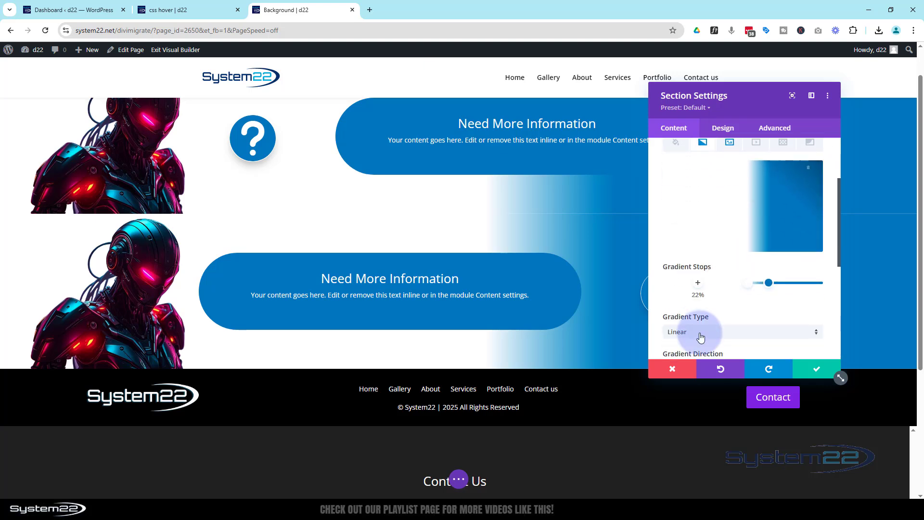
{"action": "left_click", "coordinate": [746, 283]}
{"action": "left_click", "coordinate": [789, 270]}
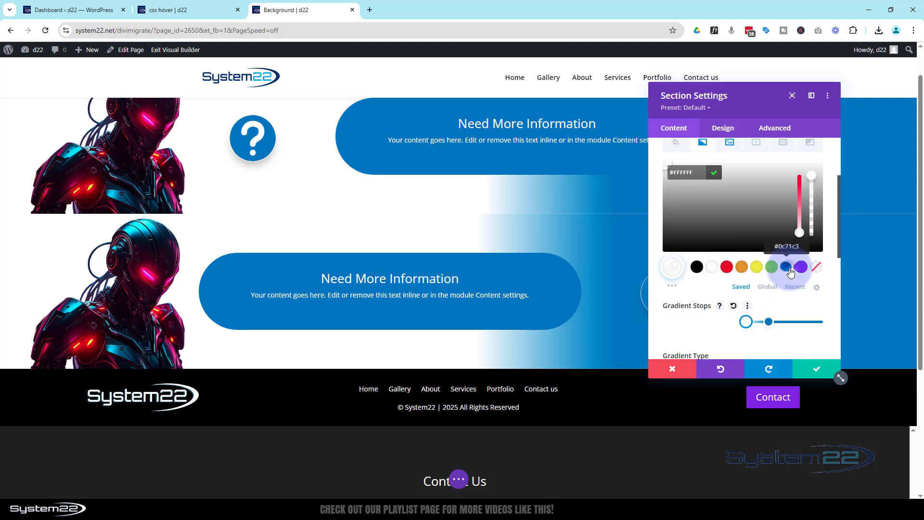
{"action": "left_click", "coordinate": [768, 322]}
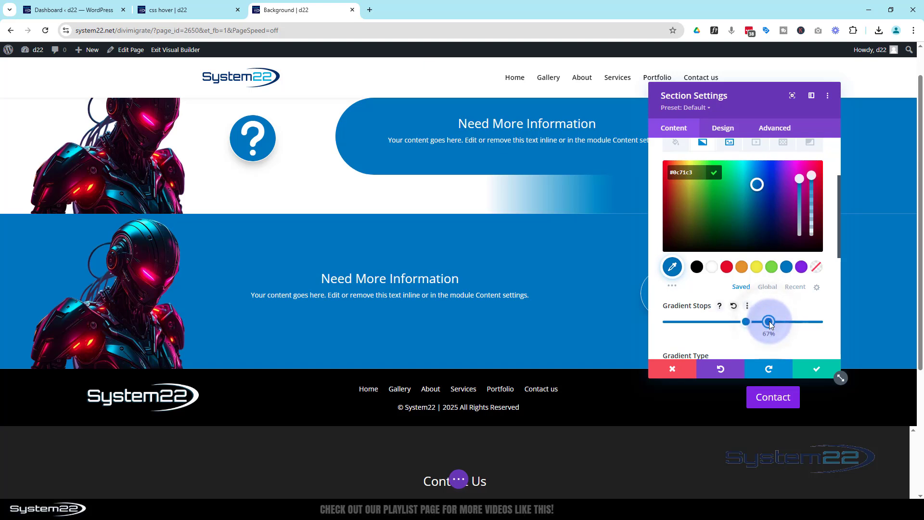
{"action": "left_click", "coordinate": [712, 267]}
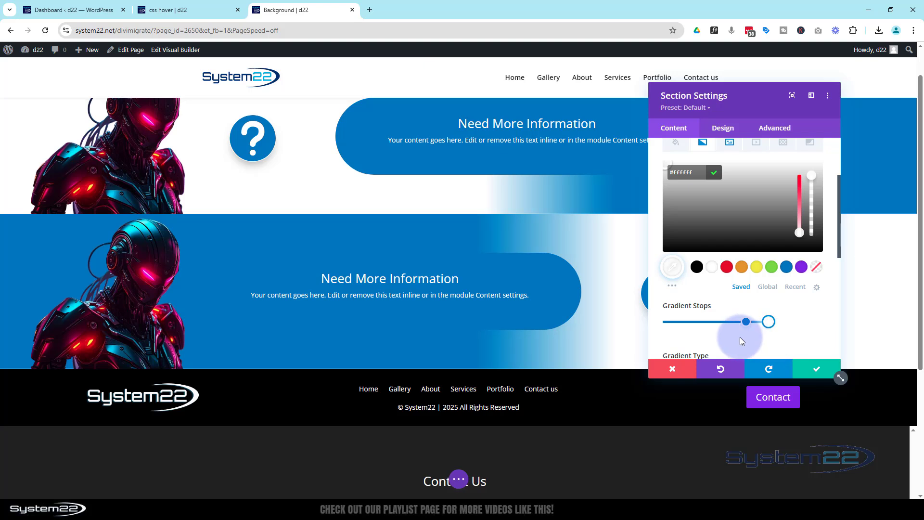
- Replace the lower section's background image with the cut-out robot wearing a glowing red visor from the media library
{"action": "scroll", "coordinate": [741, 340], "scroll_direction": "up", "scroll_amount": 1}
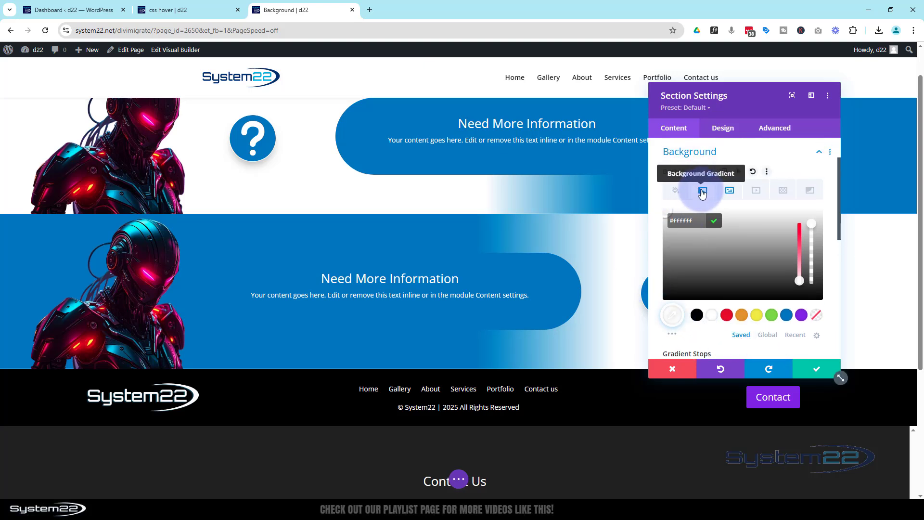
{"action": "left_click", "coordinate": [730, 192]}
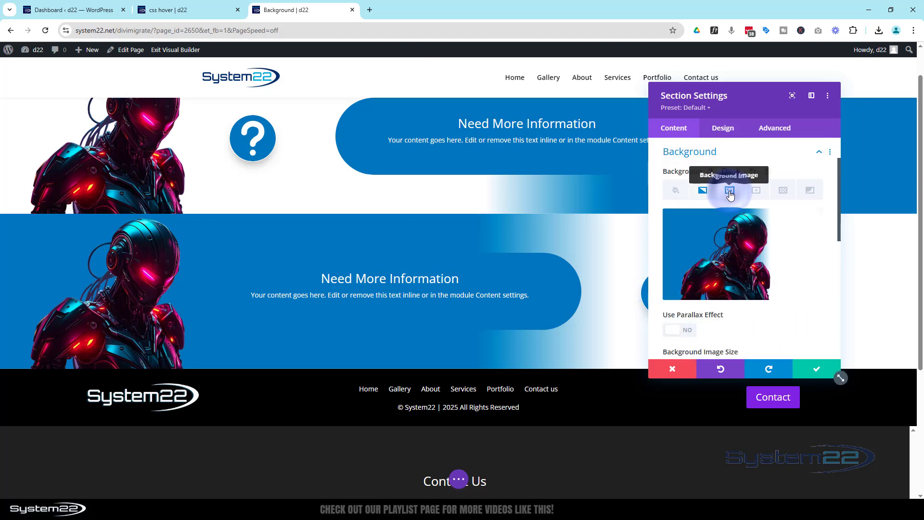
{"action": "left_click", "coordinate": [794, 223]}
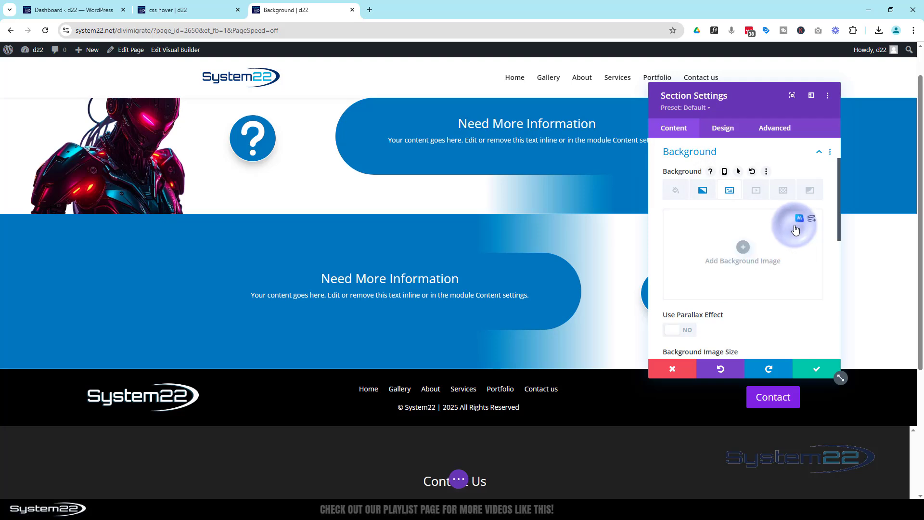
{"action": "left_click", "coordinate": [743, 250]}
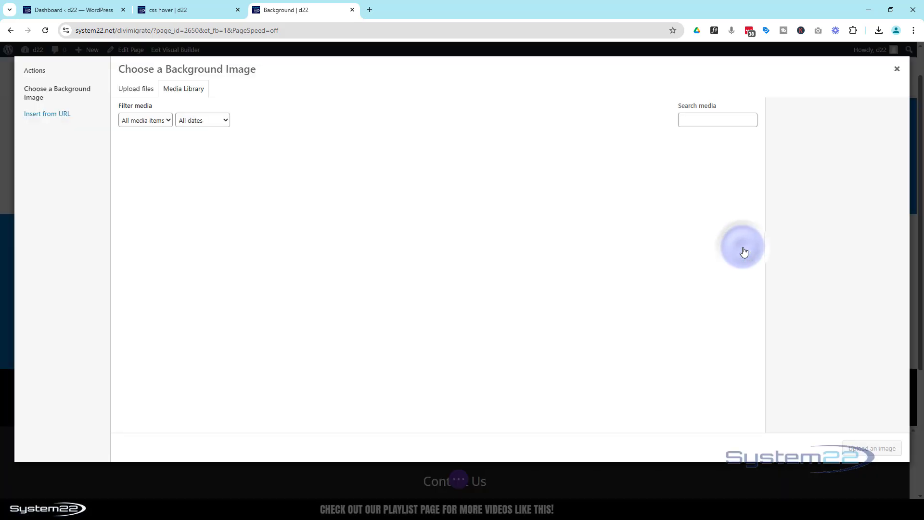
{"action": "scroll", "coordinate": [530, 282], "scroll_direction": "down", "scroll_amount": 3}
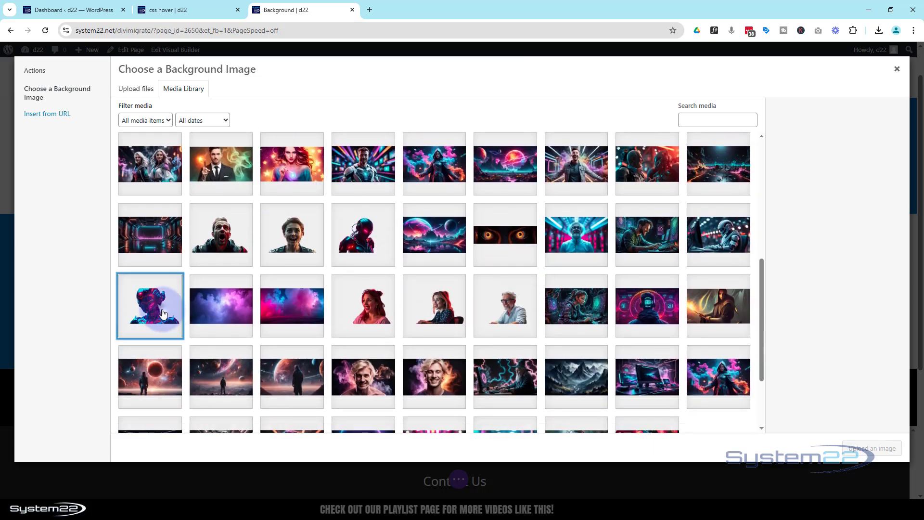
{"action": "left_click", "coordinate": [163, 314]}
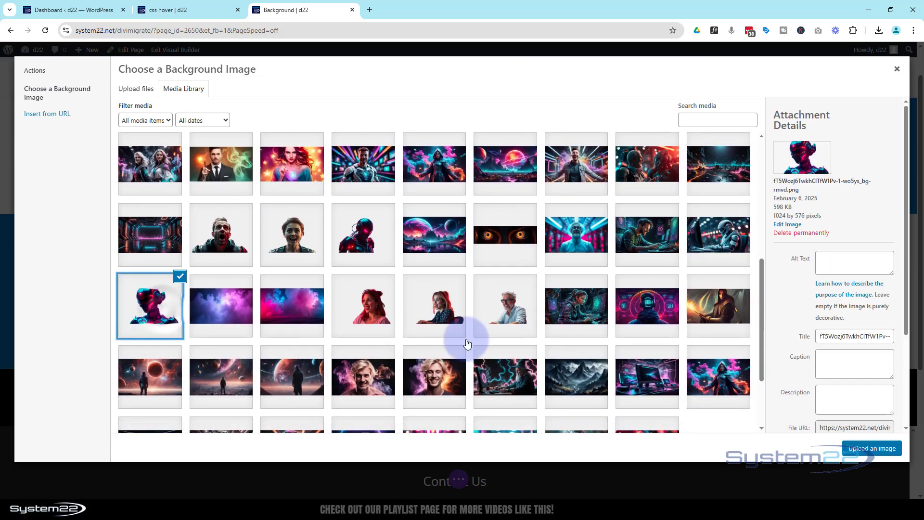
{"action": "left_click", "coordinate": [863, 450]}
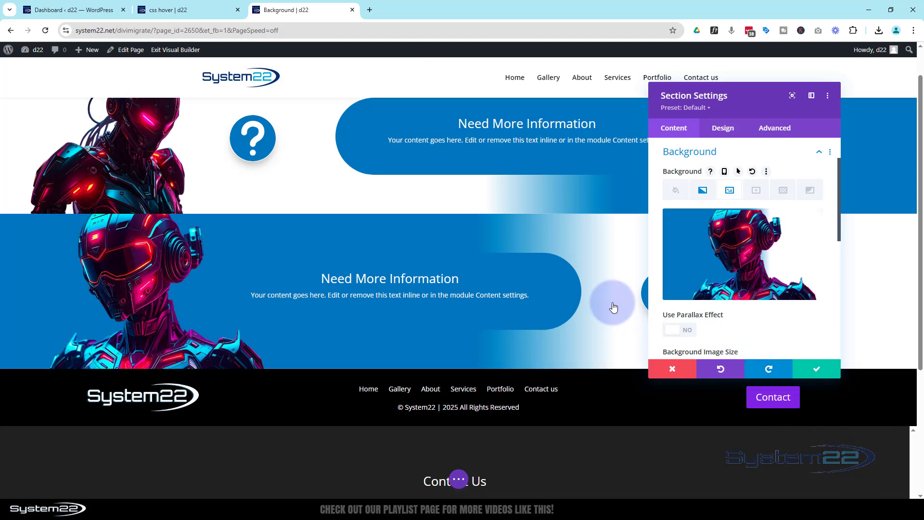
- Set the lower section's background image position to Bottom Right and save the section settings
{"action": "scroll", "coordinate": [752, 303], "scroll_direction": "down", "scroll_amount": 3}
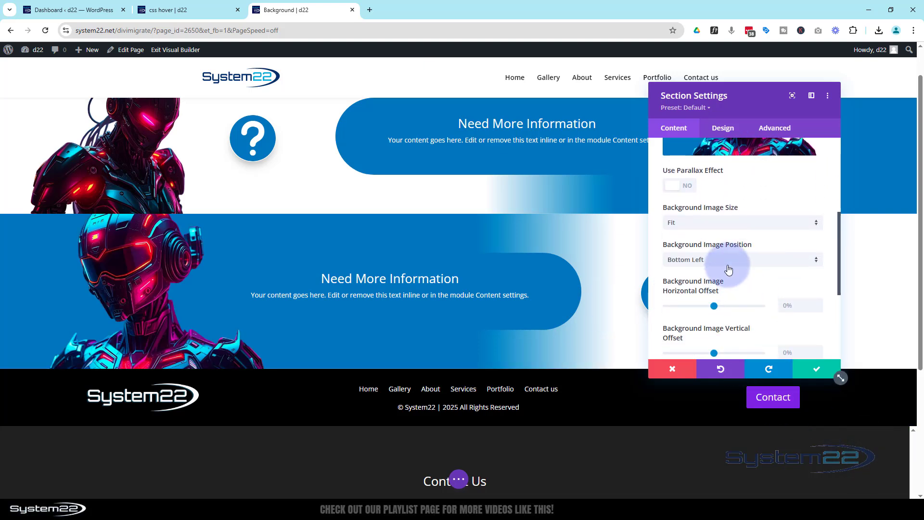
{"action": "left_click", "coordinate": [728, 266]}
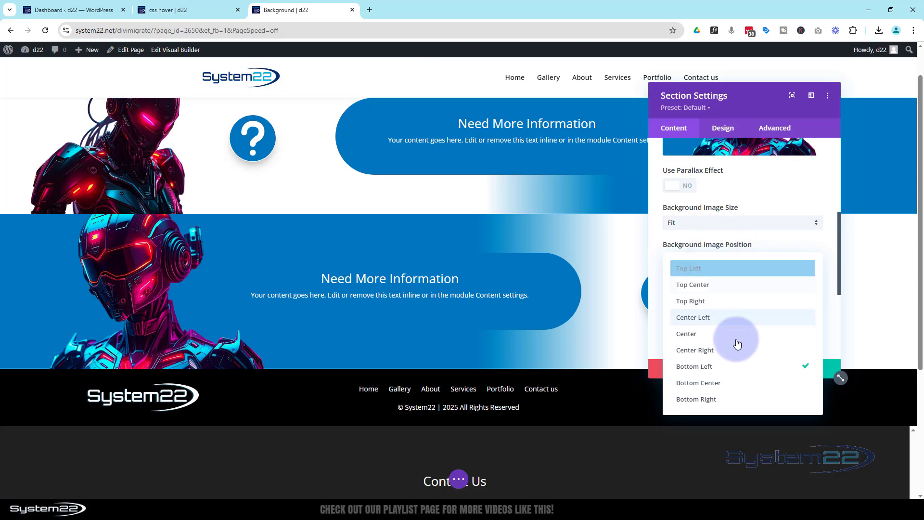
{"action": "left_click", "coordinate": [732, 399]}
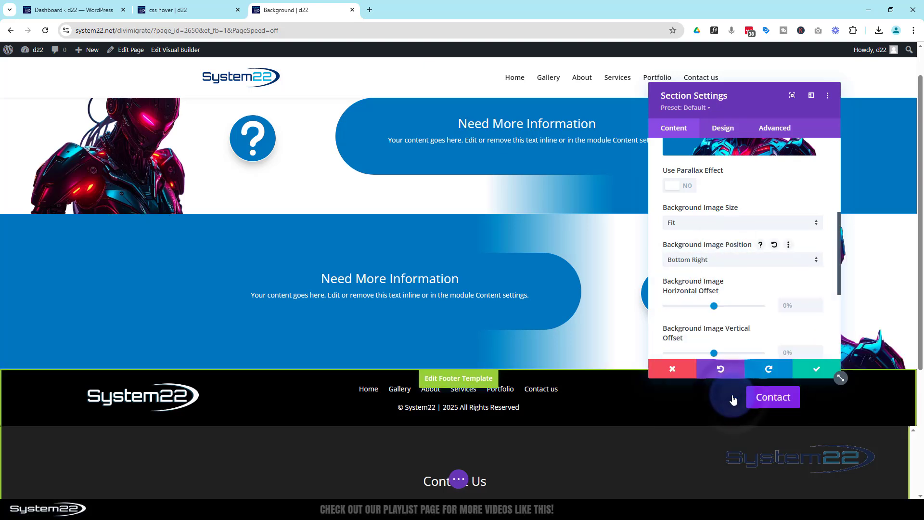
{"action": "left_click", "coordinate": [818, 369]}
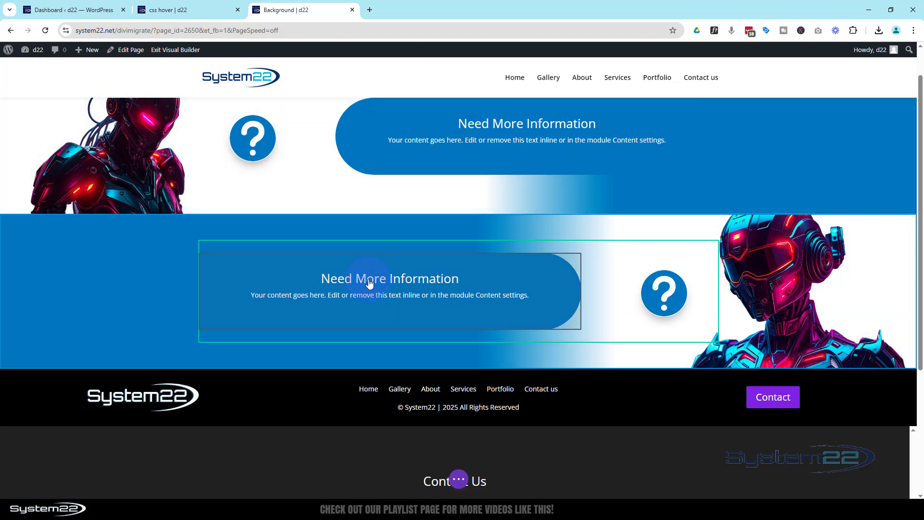
- Duplicate the upper banner section with the white-to-blue gradient
{"action": "scroll", "coordinate": [387, 307], "scroll_direction": "up", "scroll_amount": 1}
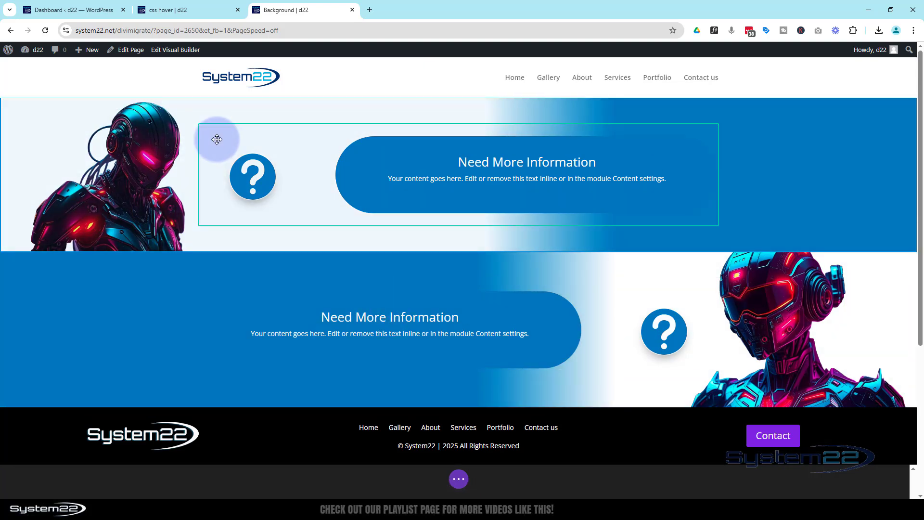
{"action": "left_click", "coordinate": [216, 140]}
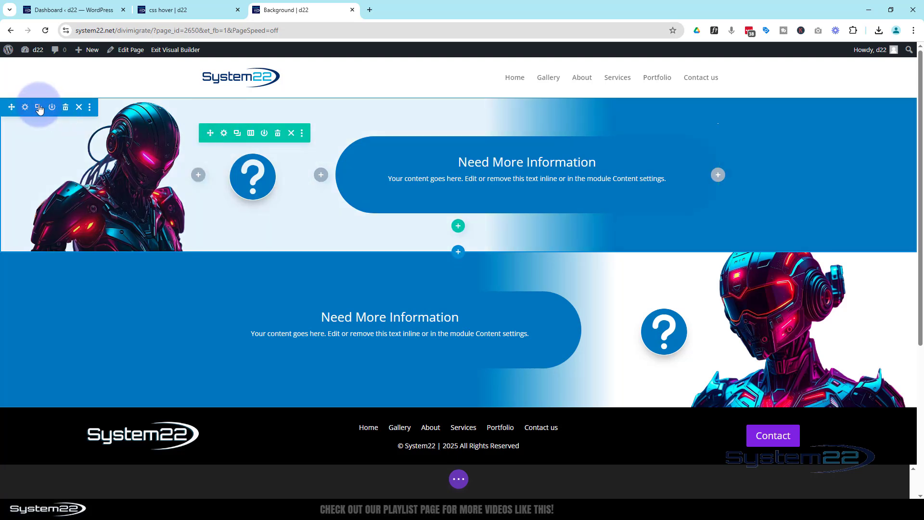
{"action": "left_click", "coordinate": [39, 106]}
- Move the duplicated section below the blue-to-white section using the Layers view, and close that view
{"action": "scroll", "coordinate": [284, 231], "scroll_direction": "down", "scroll_amount": 5}
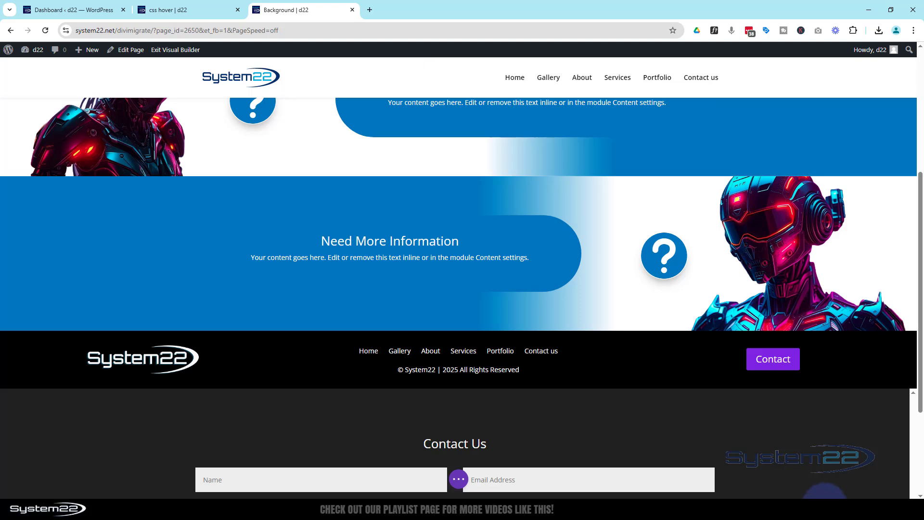
{"action": "left_click", "coordinate": [459, 478]}
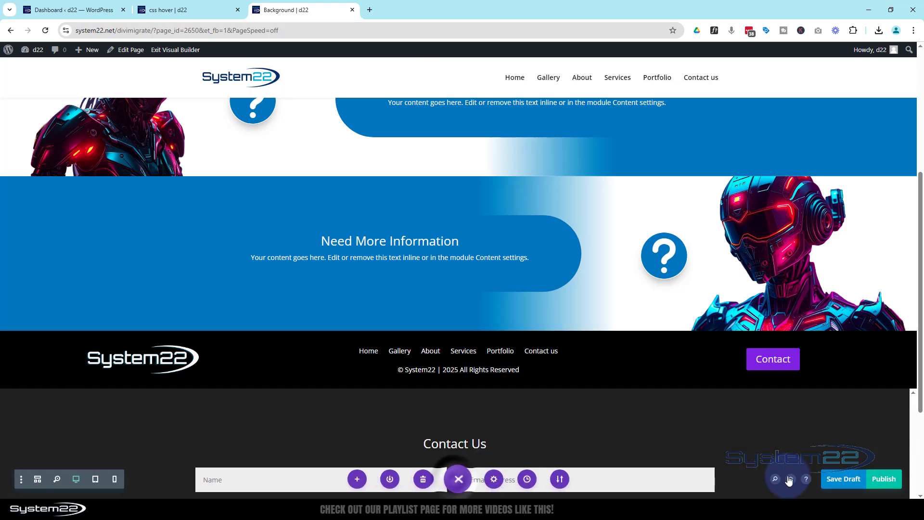
{"action": "left_click", "coordinate": [790, 480]}
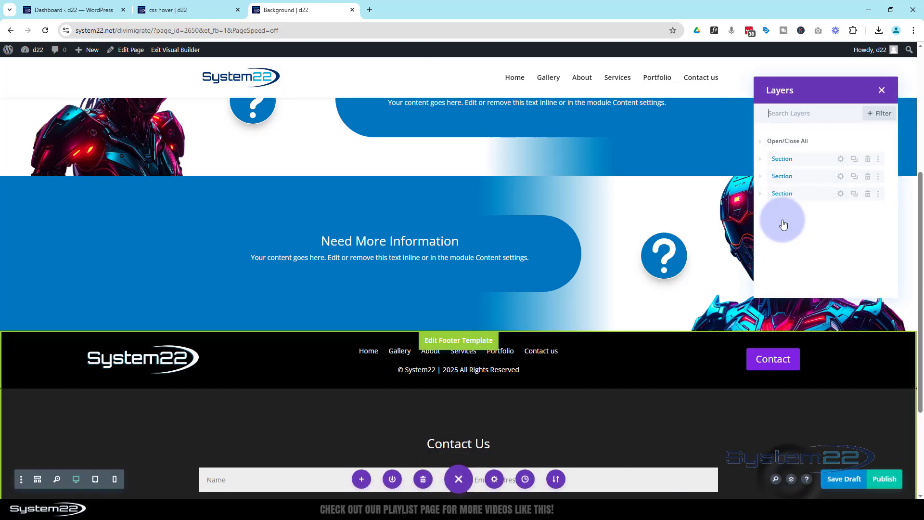
{"action": "left_click_drag", "start_coordinate": [800, 176], "coordinate": [799, 202]}
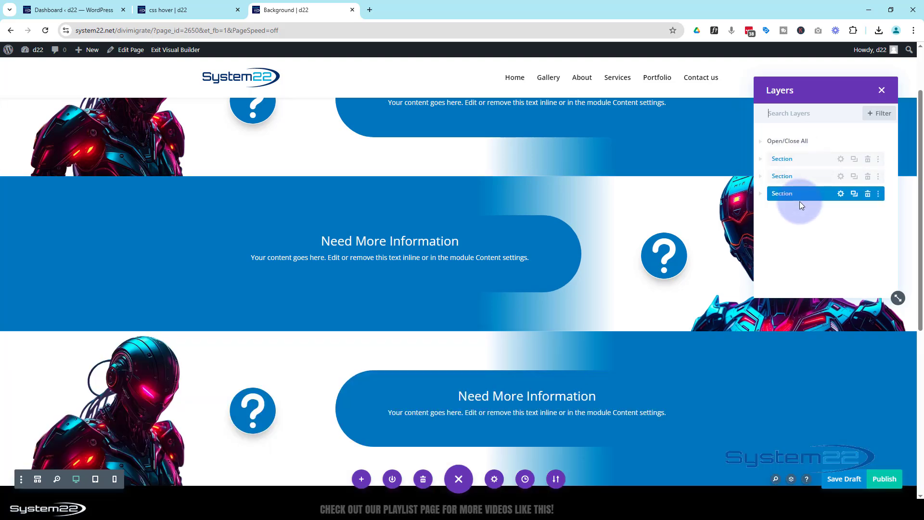
{"action": "scroll", "coordinate": [576, 280], "scroll_direction": "down", "scroll_amount": 2}
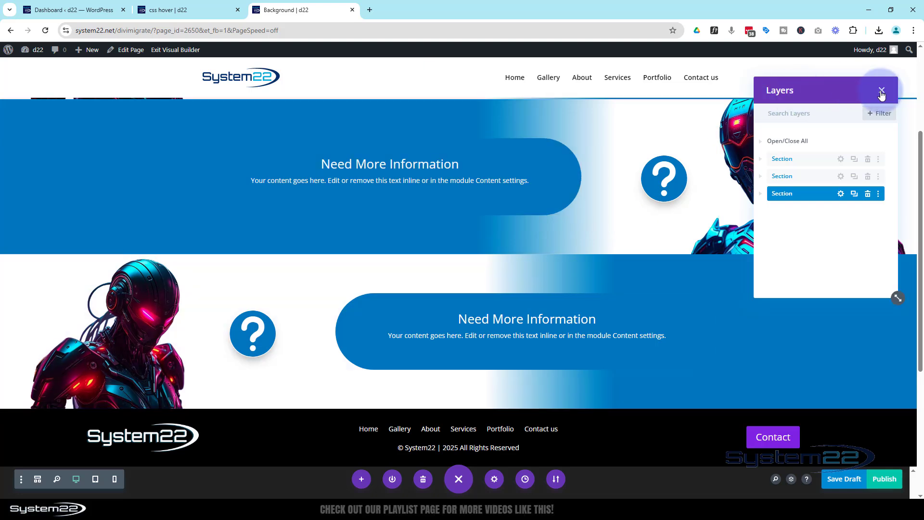
{"action": "left_click", "coordinate": [882, 90]}
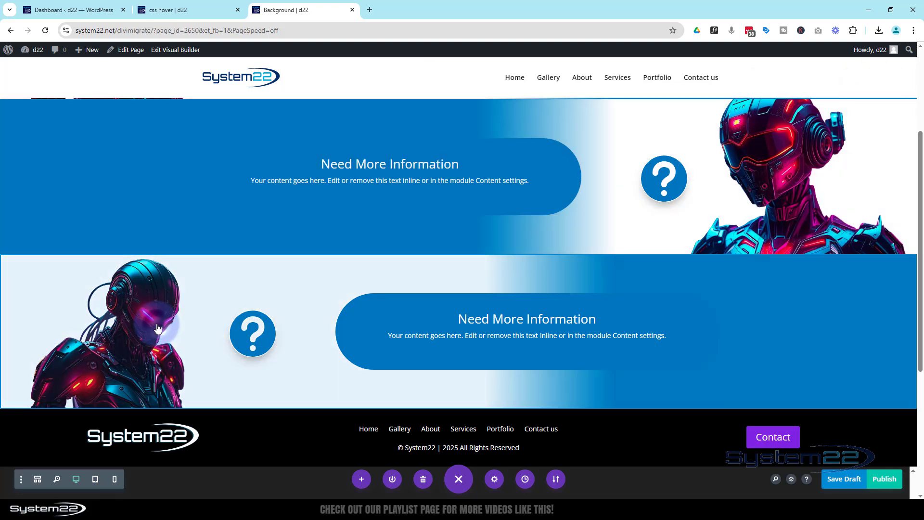
- Replace the lowest section's background image with the cut-out of the shouting man in armour from the media library
{"action": "mouse_move", "coordinate": [157, 328]}
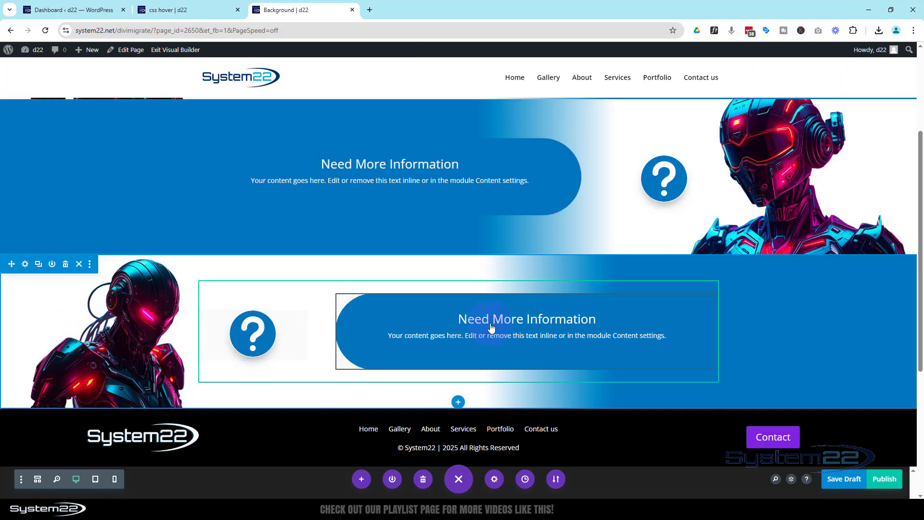
{"action": "left_click", "coordinate": [25, 266]}
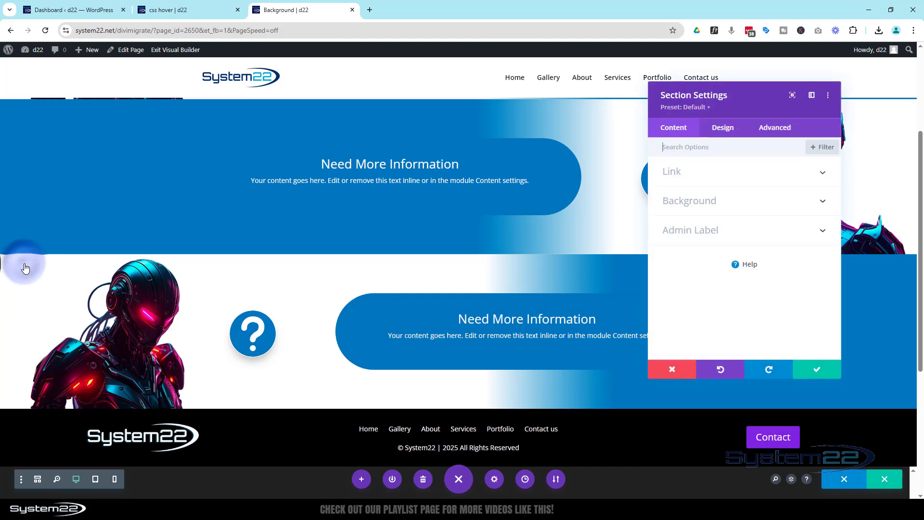
{"action": "left_click", "coordinate": [742, 207]}
{"action": "left_click", "coordinate": [730, 189]}
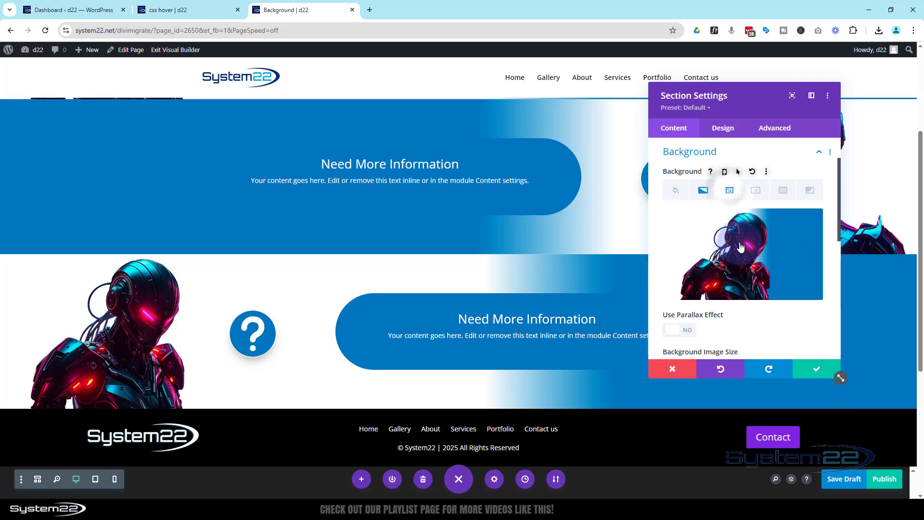
{"action": "left_click", "coordinate": [740, 247]}
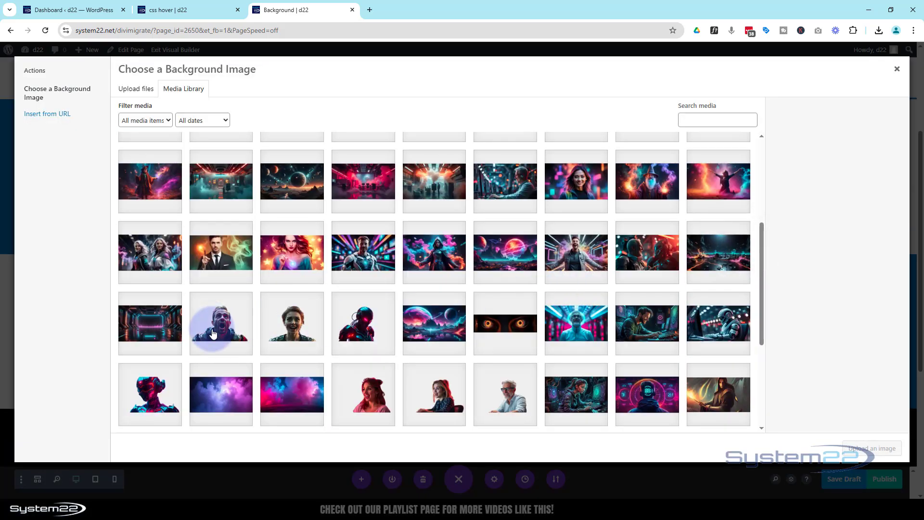
{"action": "left_click", "coordinate": [213, 333]}
{"action": "left_click", "coordinate": [864, 449]}
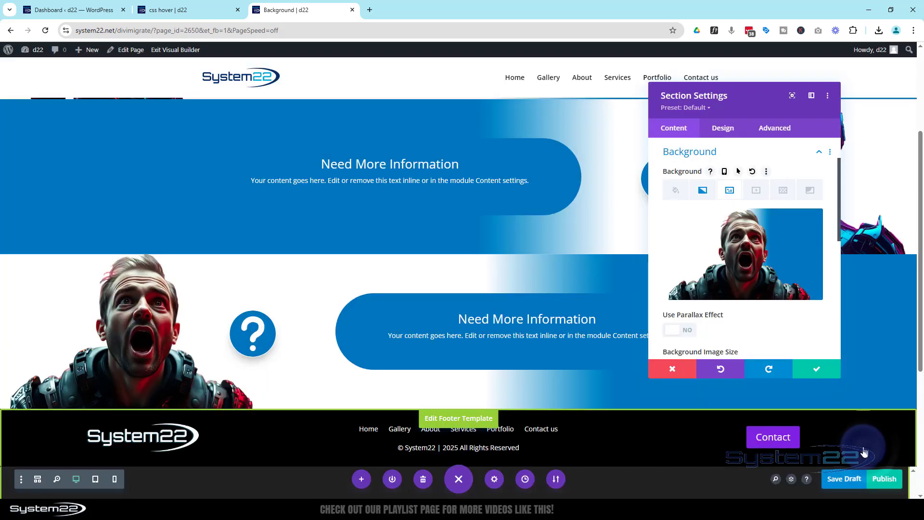
- Add a background pattern to the section with the shouting man and choose the Ogees design
{"action": "mouse_move", "coordinate": [746, 291]}
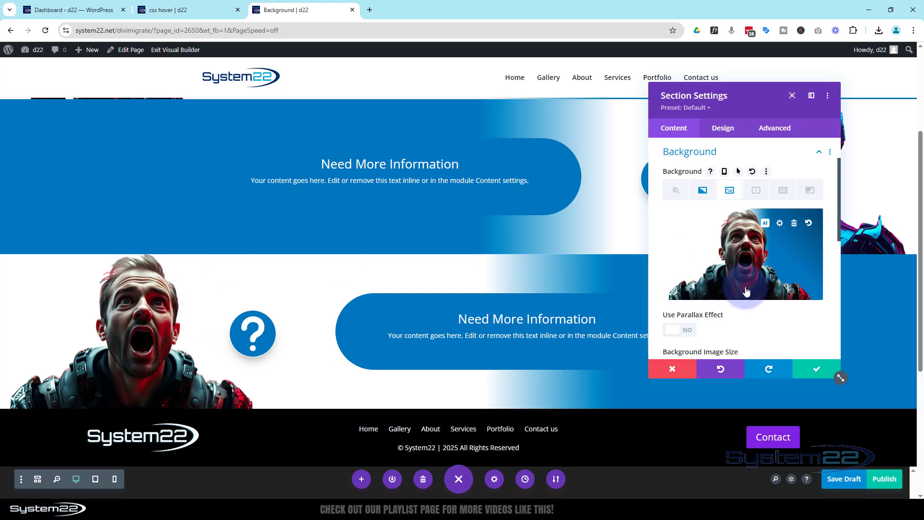
{"action": "left_click", "coordinate": [783, 192]}
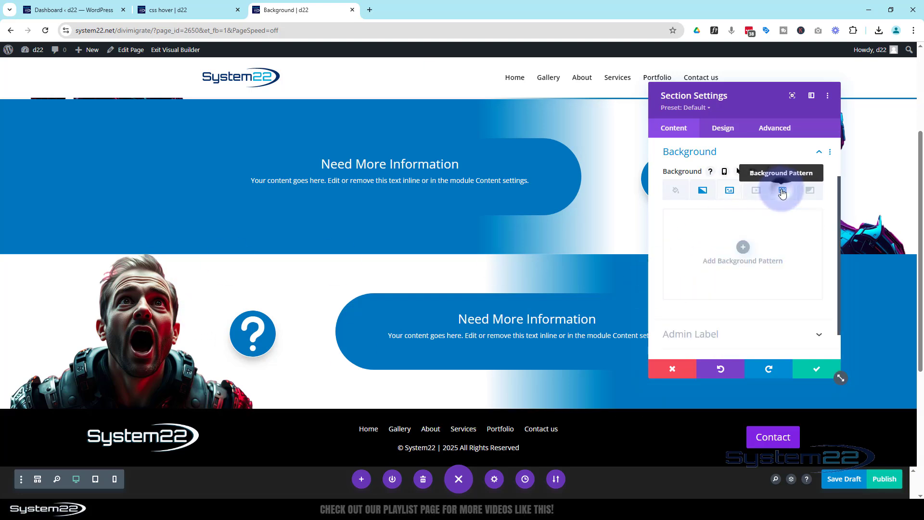
{"action": "left_click", "coordinate": [743, 246]}
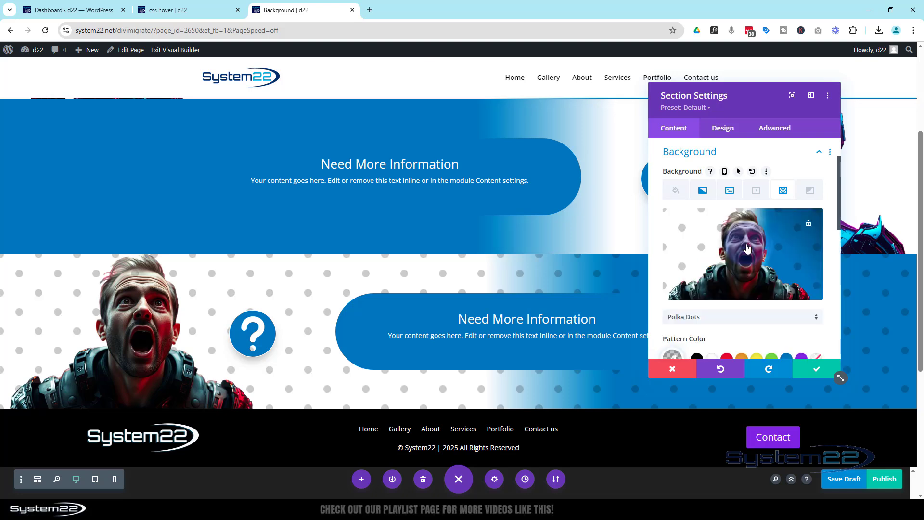
{"action": "left_click", "coordinate": [721, 317]}
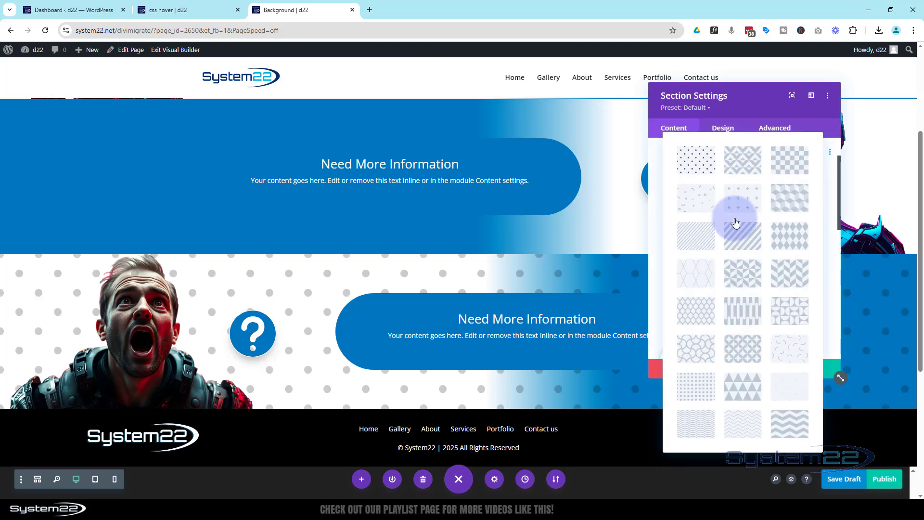
{"action": "left_click", "coordinate": [704, 320]}
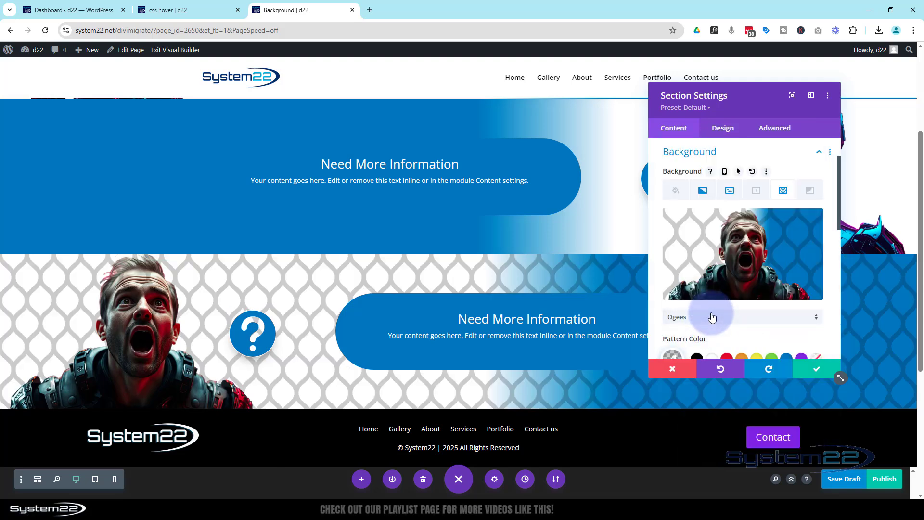
- Set the Ogees pattern to a custom size with a width of 13px
{"action": "scroll", "coordinate": [712, 316], "scroll_direction": "down", "scroll_amount": 3}
{"action": "left_click", "coordinate": [714, 310]}
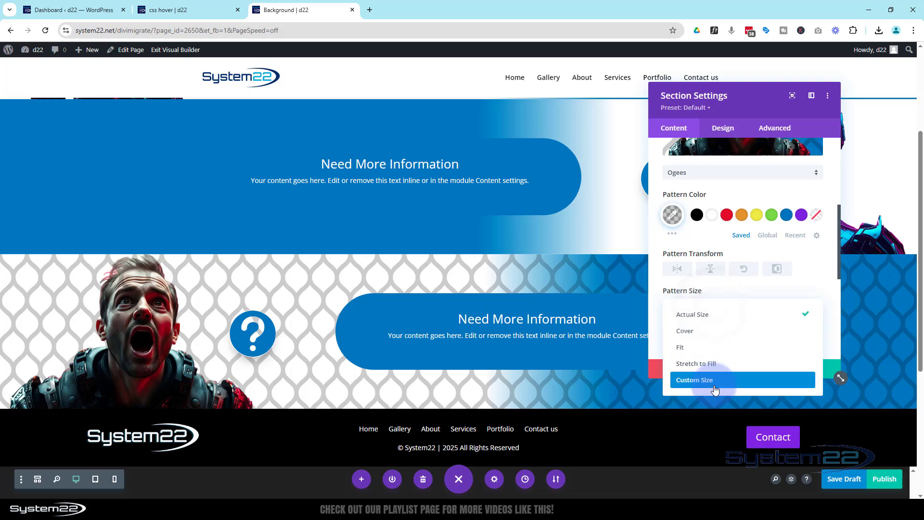
{"action": "left_click", "coordinate": [714, 380]}
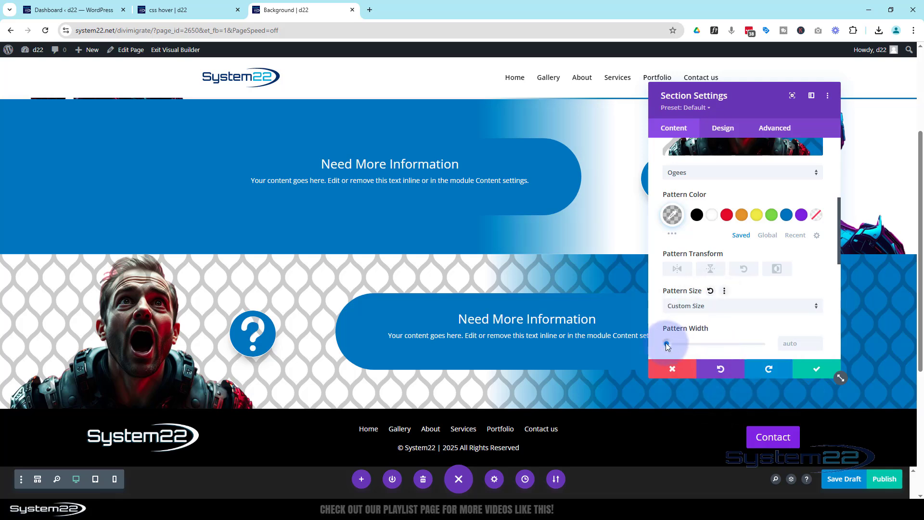
{"action": "left_click_drag", "start_coordinate": [669, 344], "coordinate": [667, 342]}
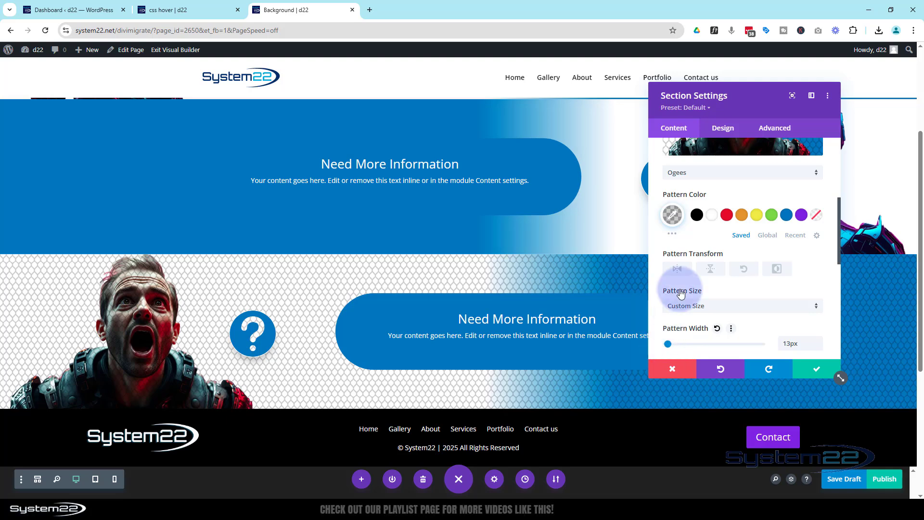
- Set the pattern color to blue #0c71c3 with its opacity lowered to 0.17
{"action": "left_click", "coordinate": [786, 216]}
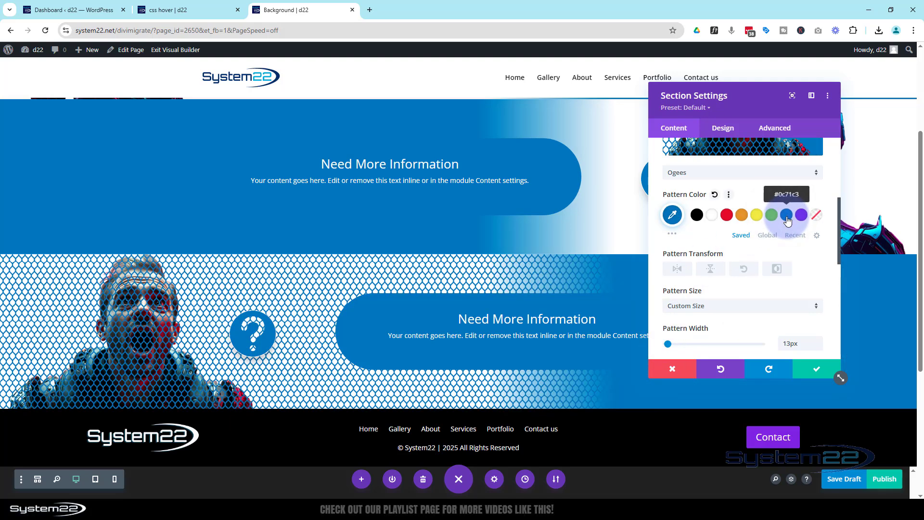
{"action": "left_click", "coordinate": [672, 217]}
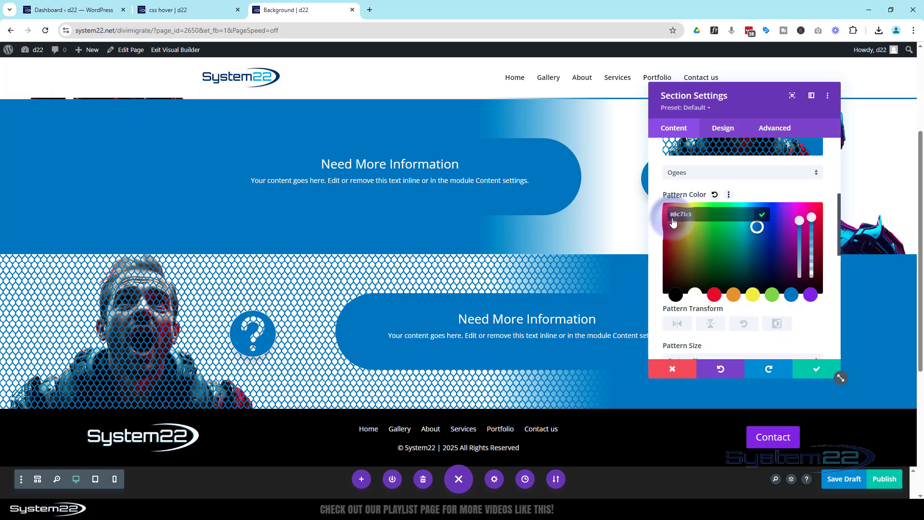
{"action": "left_click_drag", "start_coordinate": [809, 222], "coordinate": [813, 274]}
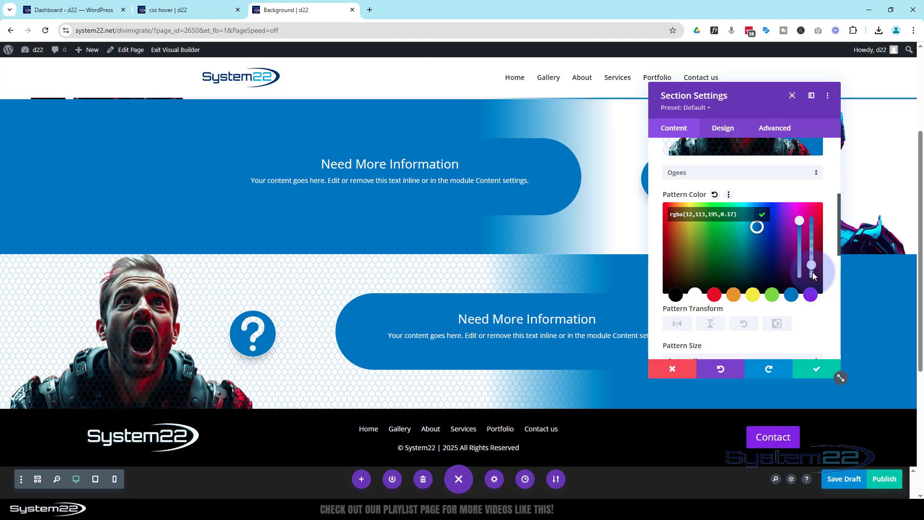
- Add a background mask to the same section and choose the Chevrons shape
{"action": "scroll", "coordinate": [774, 320], "scroll_direction": "up", "scroll_amount": 3}
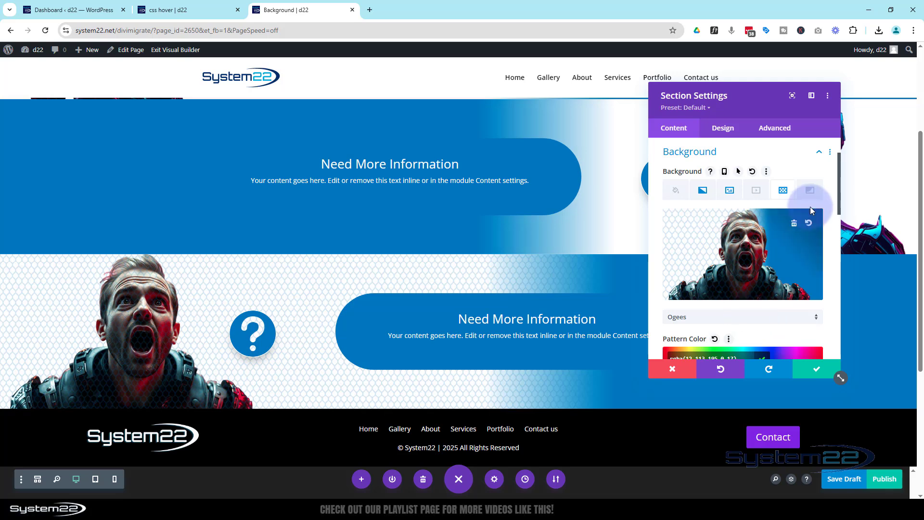
{"action": "left_click", "coordinate": [810, 190]}
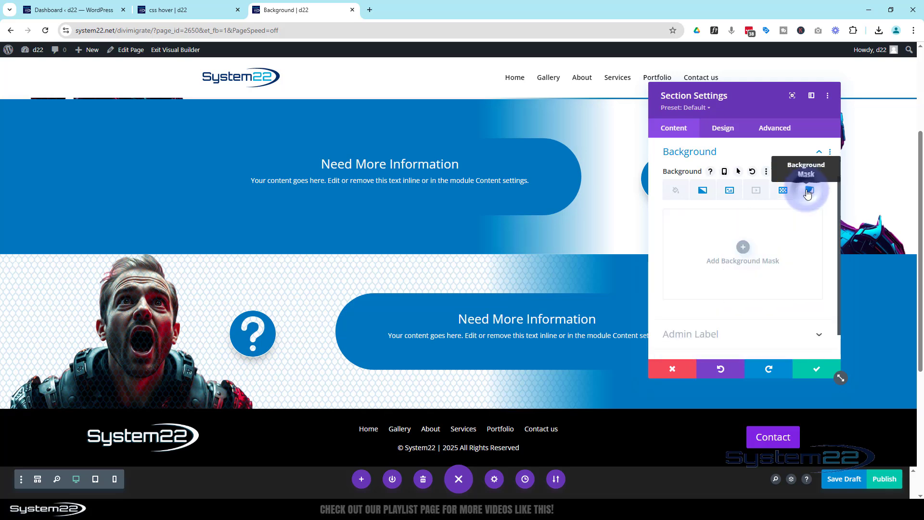
{"action": "left_click", "coordinate": [747, 254]}
{"action": "left_click_drag", "start_coordinate": [754, 114], "coordinate": [318, 54]}
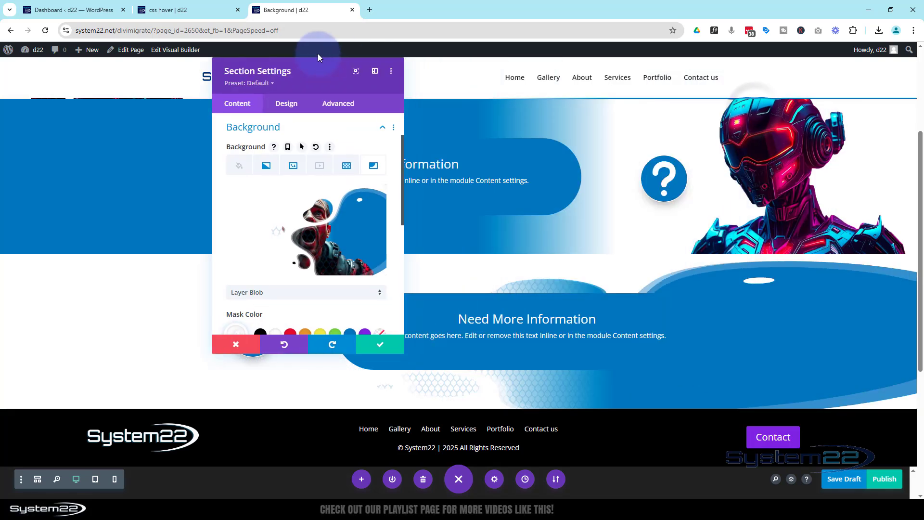
{"action": "left_click", "coordinate": [321, 233]}
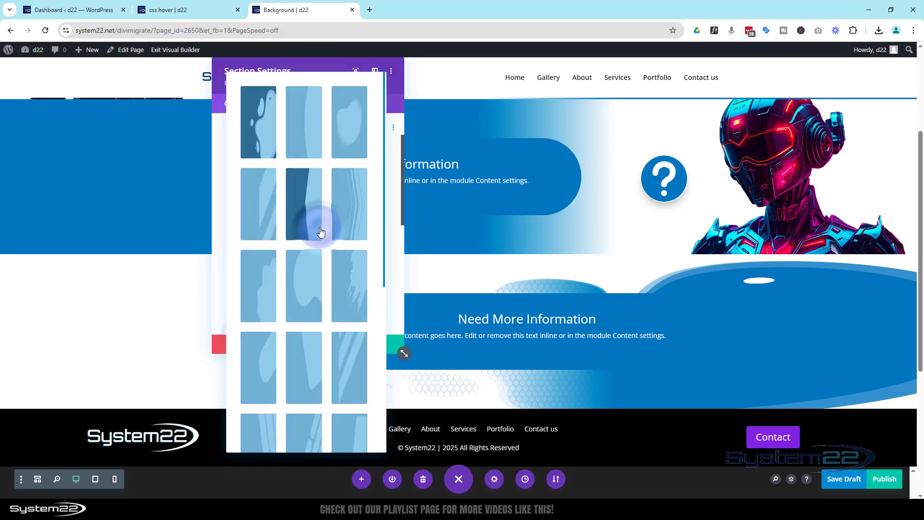
{"action": "left_click", "coordinate": [346, 230]}
- Set the Chevrons mask color to black at 0.66 opacity and save the section settings
{"action": "scroll", "coordinate": [291, 302], "scroll_direction": "down", "scroll_amount": 2}
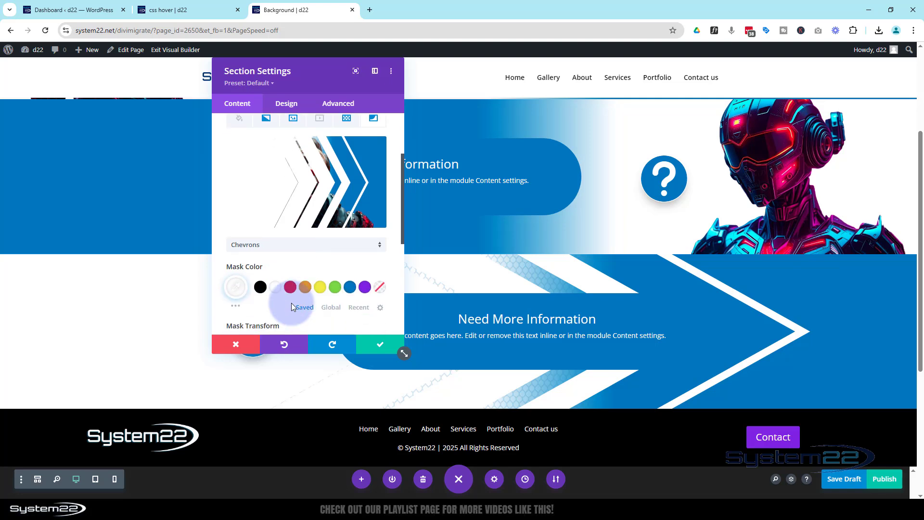
{"action": "left_click", "coordinate": [262, 239]}
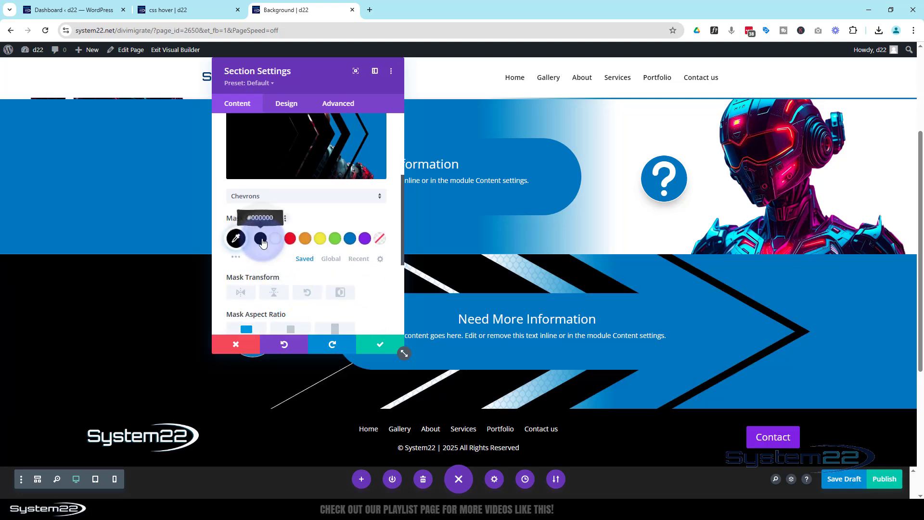
{"action": "scroll", "coordinate": [269, 268], "scroll_direction": "up", "scroll_amount": 3}
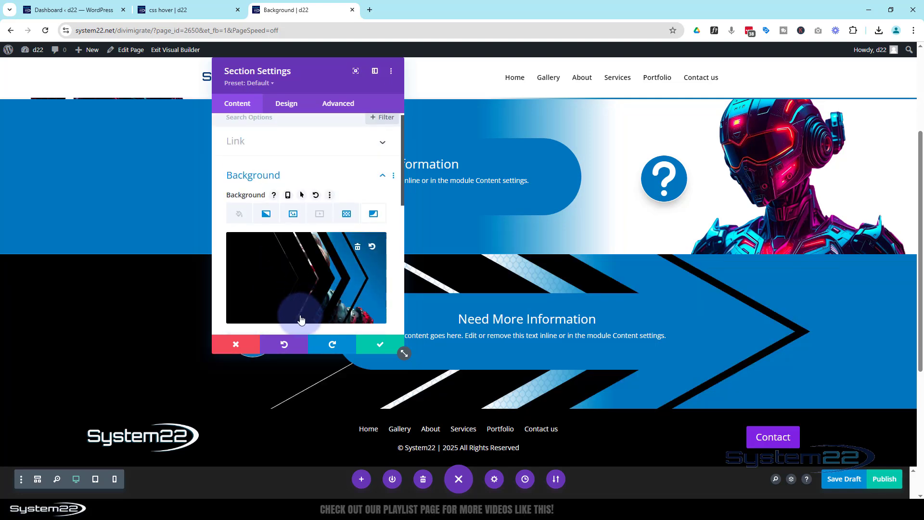
{"action": "scroll", "coordinate": [277, 289], "scroll_direction": "down", "scroll_amount": 2}
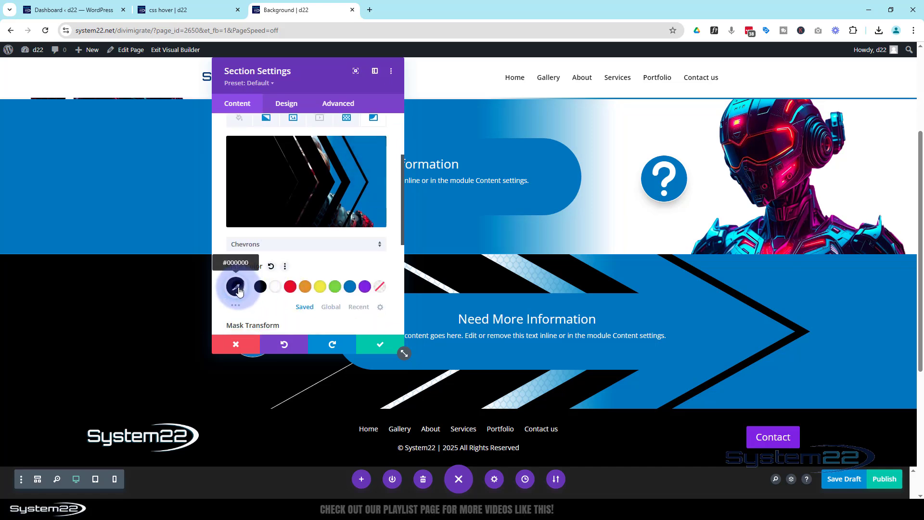
{"action": "left_click", "coordinate": [243, 288]}
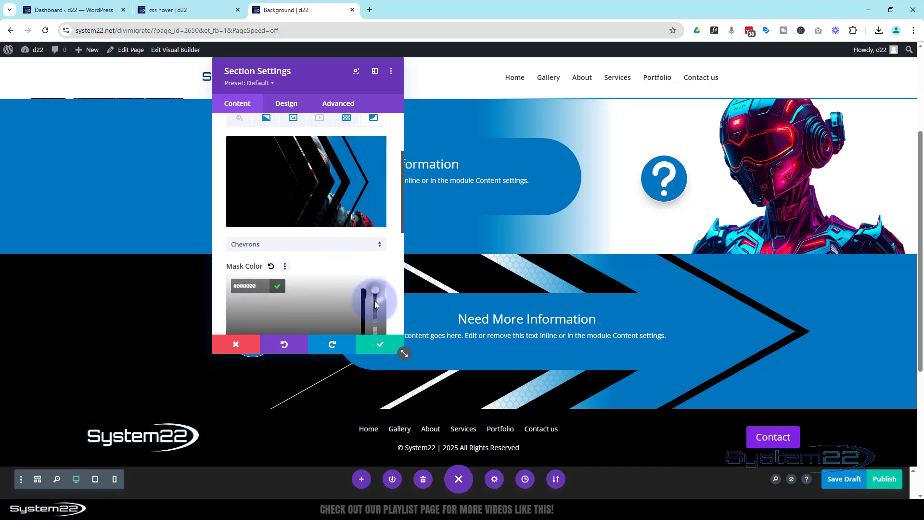
{"action": "left_click_drag", "start_coordinate": [375, 301], "coordinate": [373, 315]}
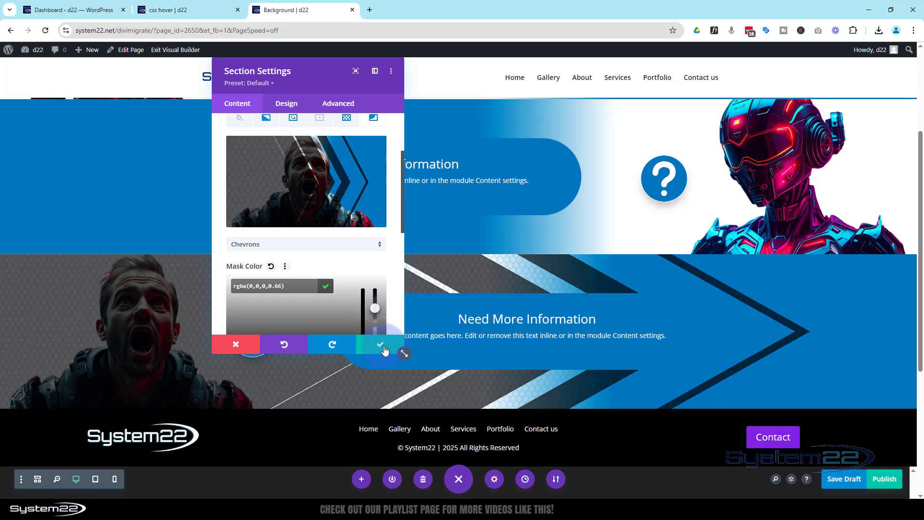
{"action": "left_click", "coordinate": [383, 348]}
{"action": "left_click", "coordinate": [384, 349]}
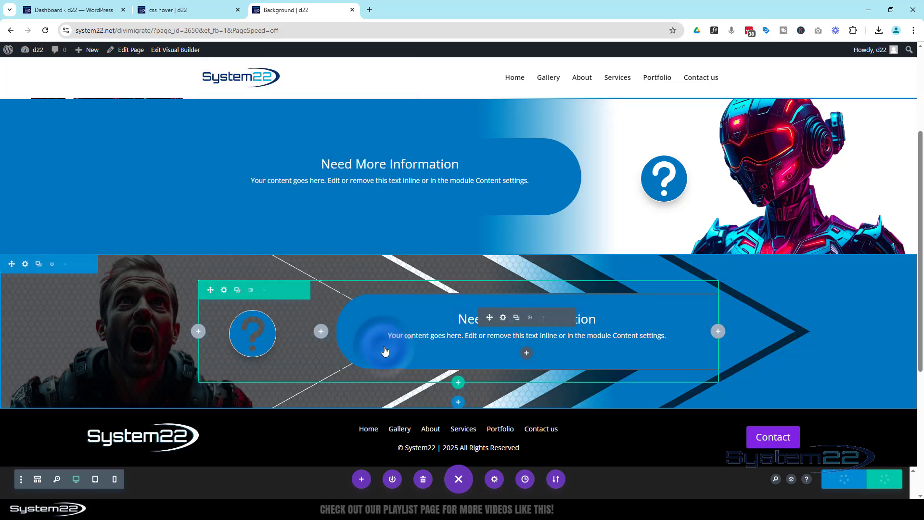
- Compare the top banner with the original one on the css hover page, and return to the Background page
{"action": "scroll", "coordinate": [302, 241], "scroll_direction": "up", "scroll_amount": 3}
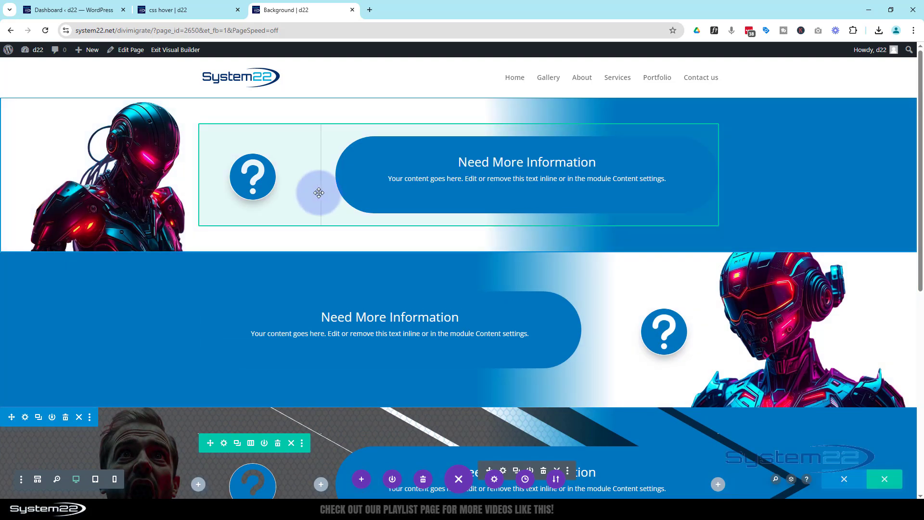
{"action": "left_click", "coordinate": [198, 7]}
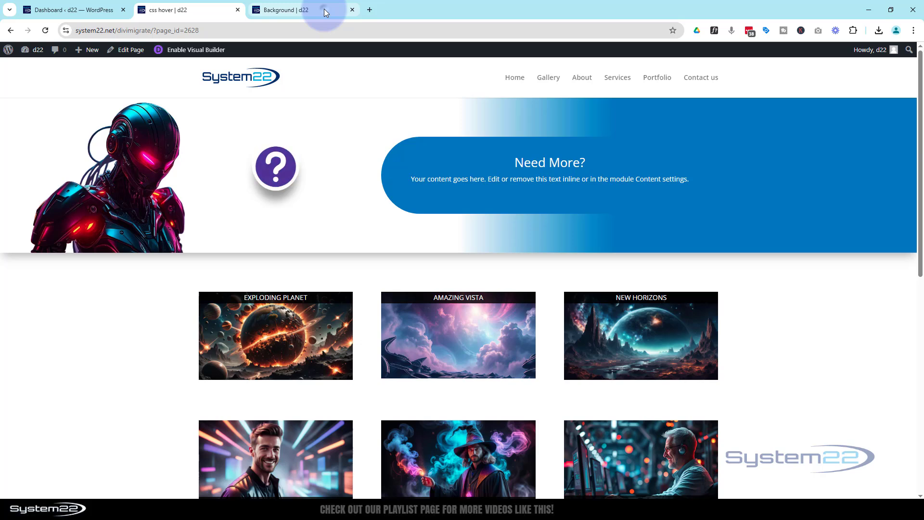
{"action": "left_click", "coordinate": [324, 10]}
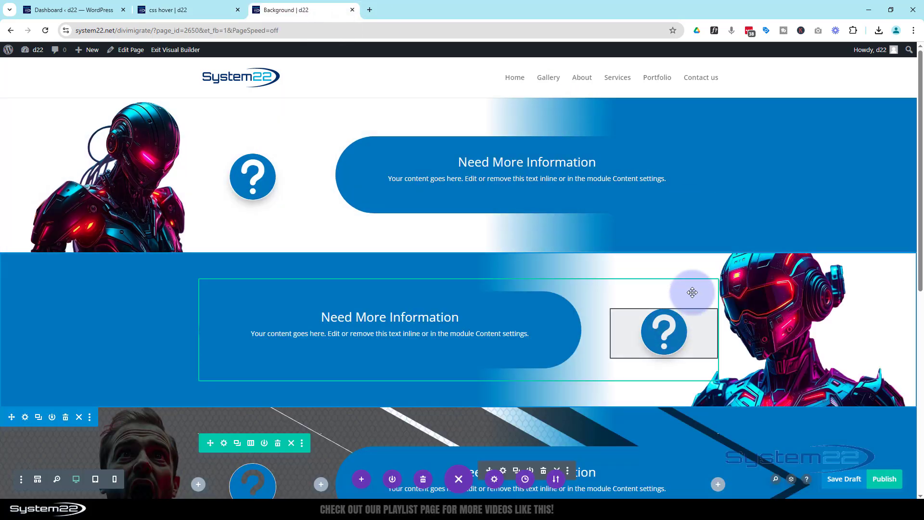
- Save the page as a draft and exit the Visual Builder
{"action": "scroll", "coordinate": [703, 268], "scroll_direction": "down", "scroll_amount": 4}
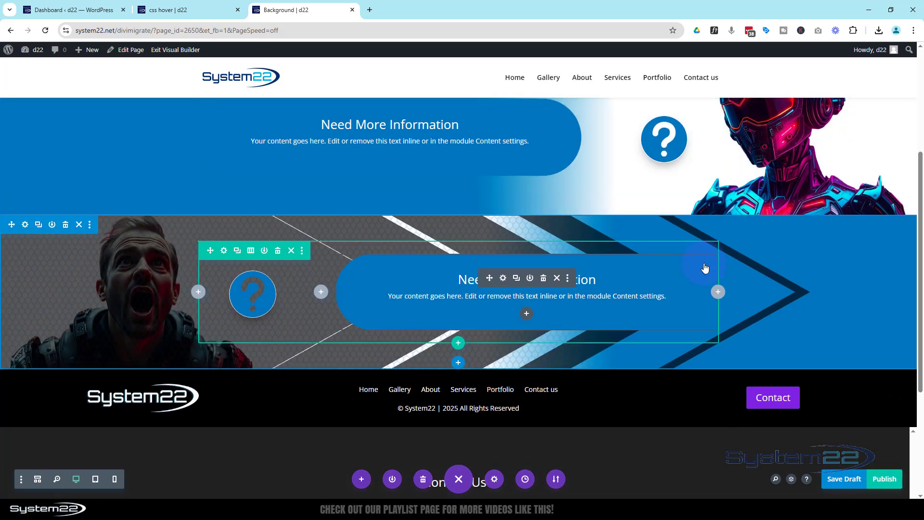
{"action": "left_click", "coordinate": [848, 479]}
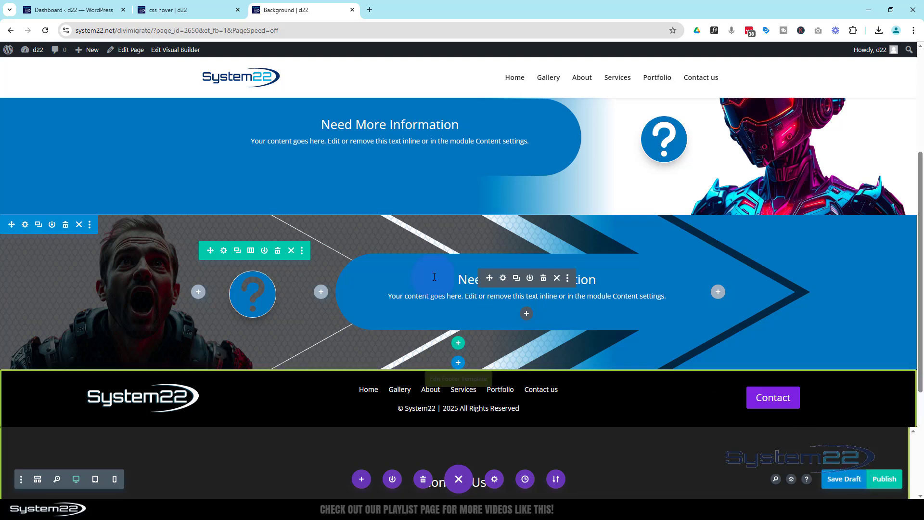
{"action": "left_click", "coordinate": [165, 50]}
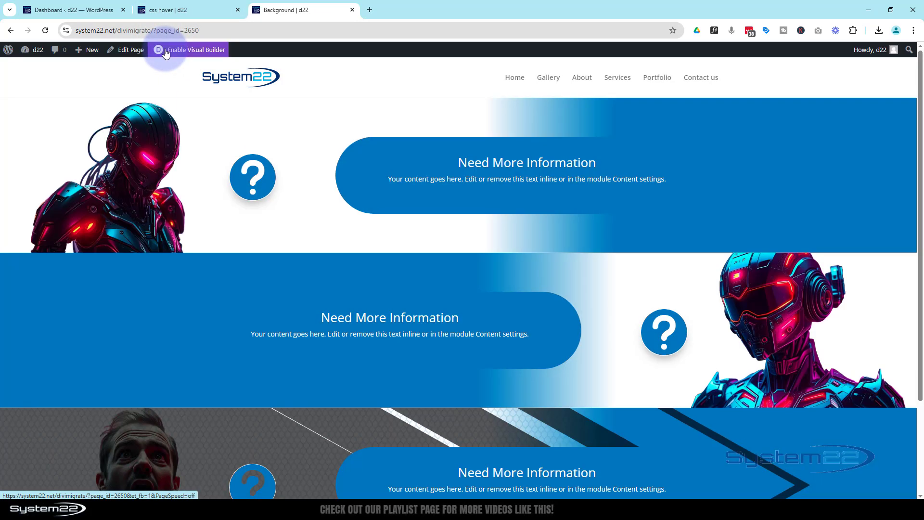
- Review the three finished banner sections on the front end of the Background page
{"action": "scroll", "coordinate": [486, 240], "scroll_direction": "down", "scroll_amount": 3}
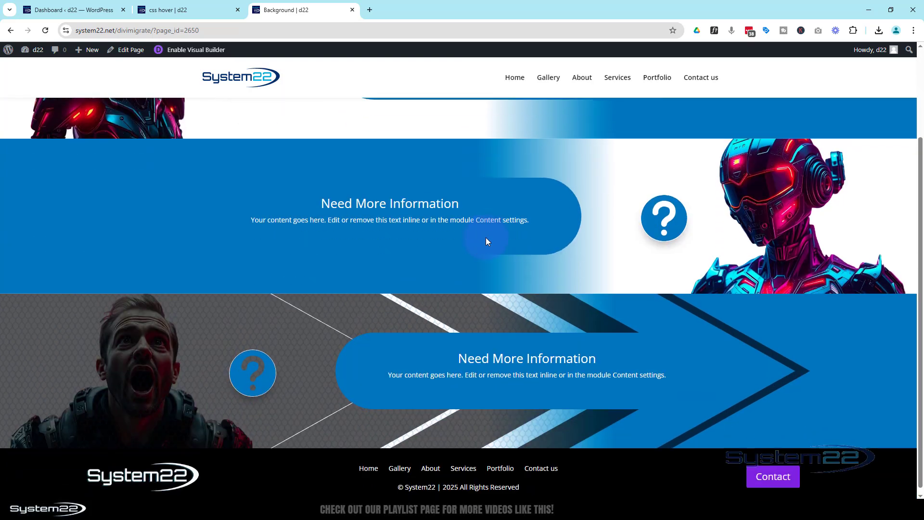
{"action": "scroll", "coordinate": [486, 241], "scroll_direction": "up", "scroll_amount": 3}
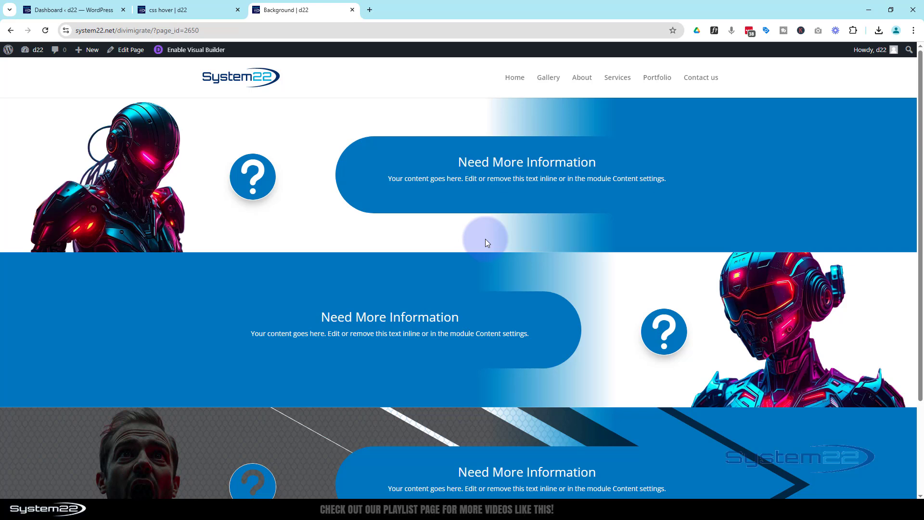
{"action": "scroll", "coordinate": [485, 242], "scroll_direction": "down", "scroll_amount": 3}
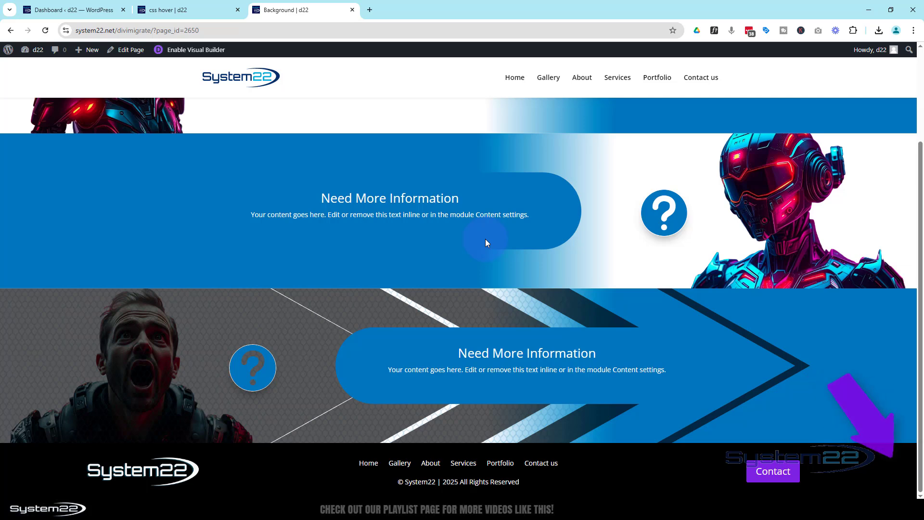
{"action": "scroll", "coordinate": [485, 243], "scroll_direction": "up", "scroll_amount": 1}
{"action": "scroll", "coordinate": [485, 242], "scroll_direction": "down", "scroll_amount": 1}
{"action": "scroll", "coordinate": [485, 242], "scroll_direction": "up", "scroll_amount": 3}
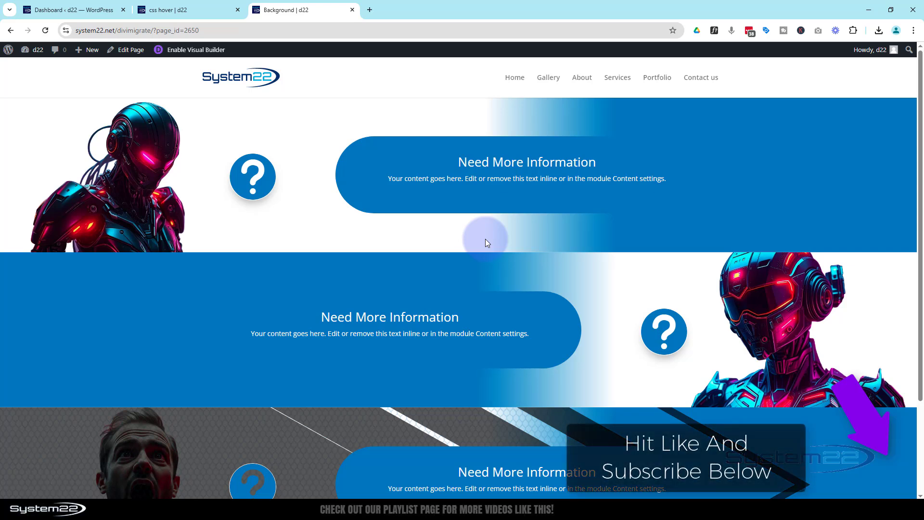
{"action": "scroll", "coordinate": [485, 242], "scroll_direction": "down", "scroll_amount": 3}
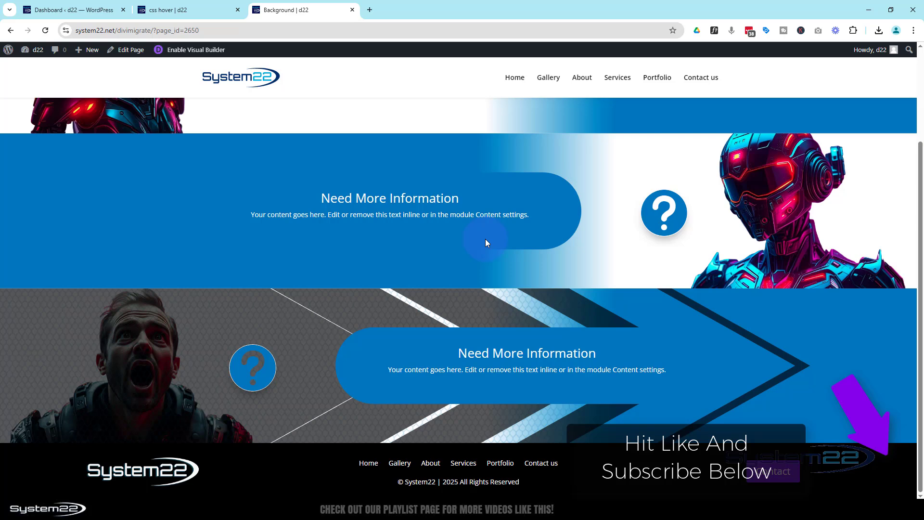
{"action": "scroll", "coordinate": [485, 242], "scroll_direction": "up", "scroll_amount": 3}
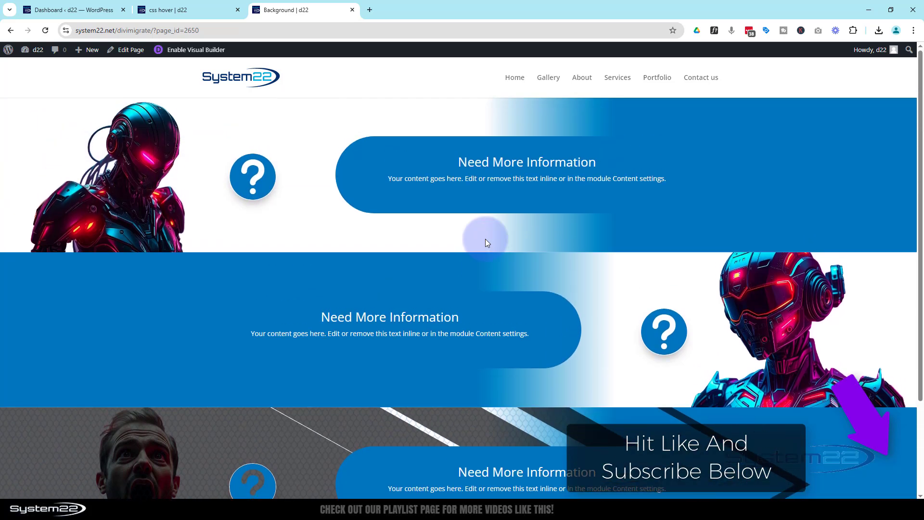